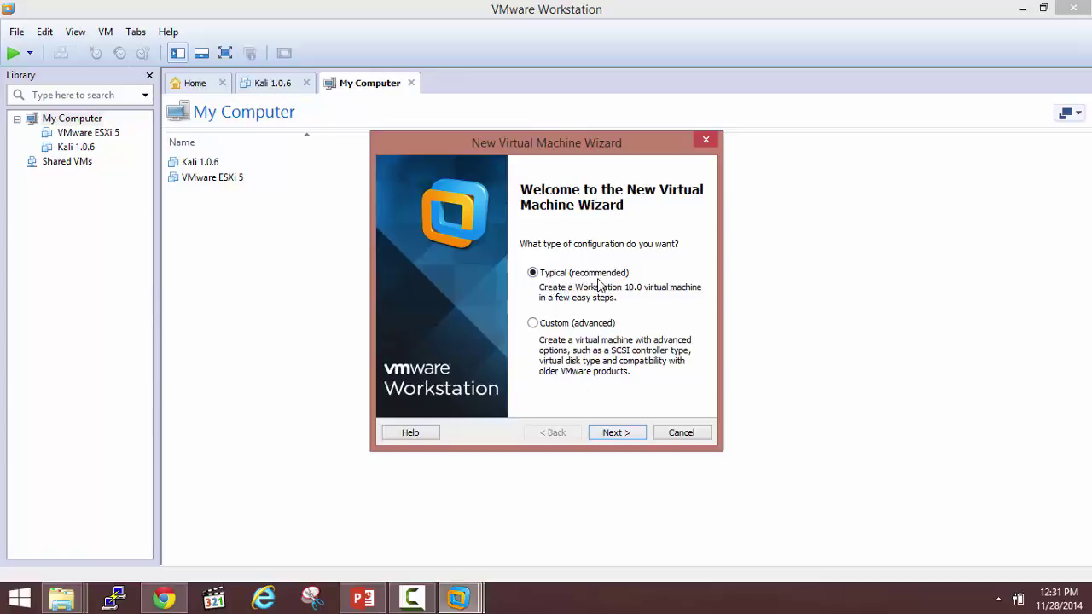
# Keep the typical configuration and try J:\Cyber Spies as the folder for the installer disc image.
pyautogui.click(618, 433)
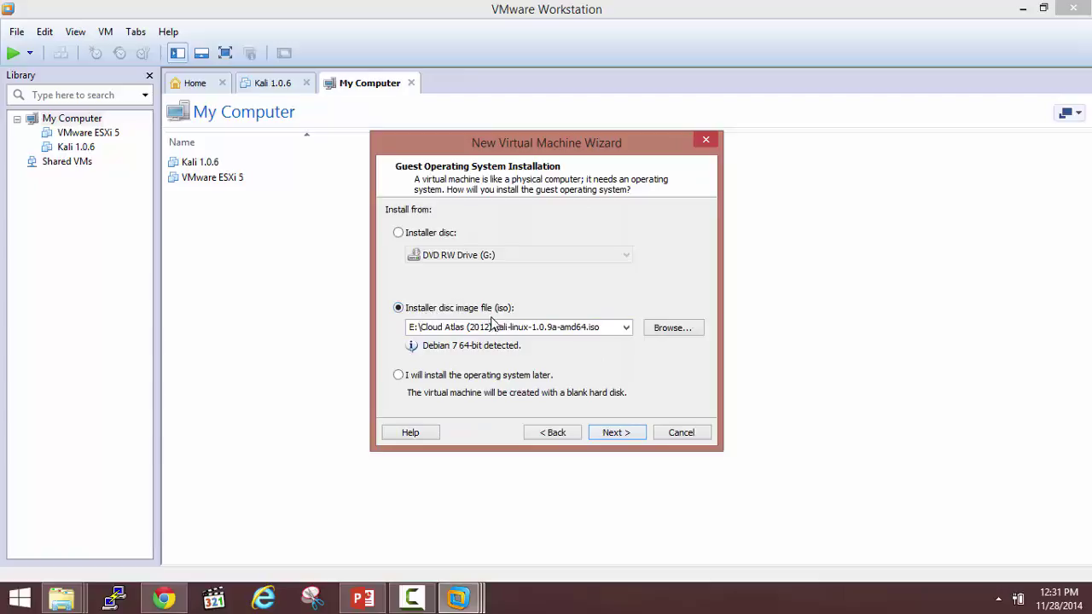
pyautogui.click(612, 328)
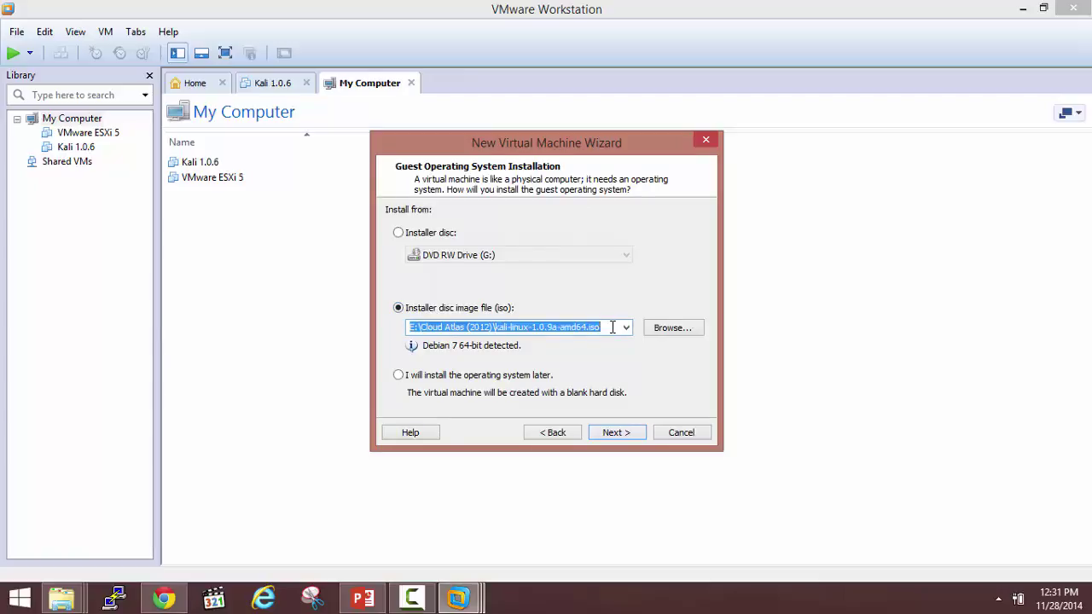
pyautogui.click(664, 329)
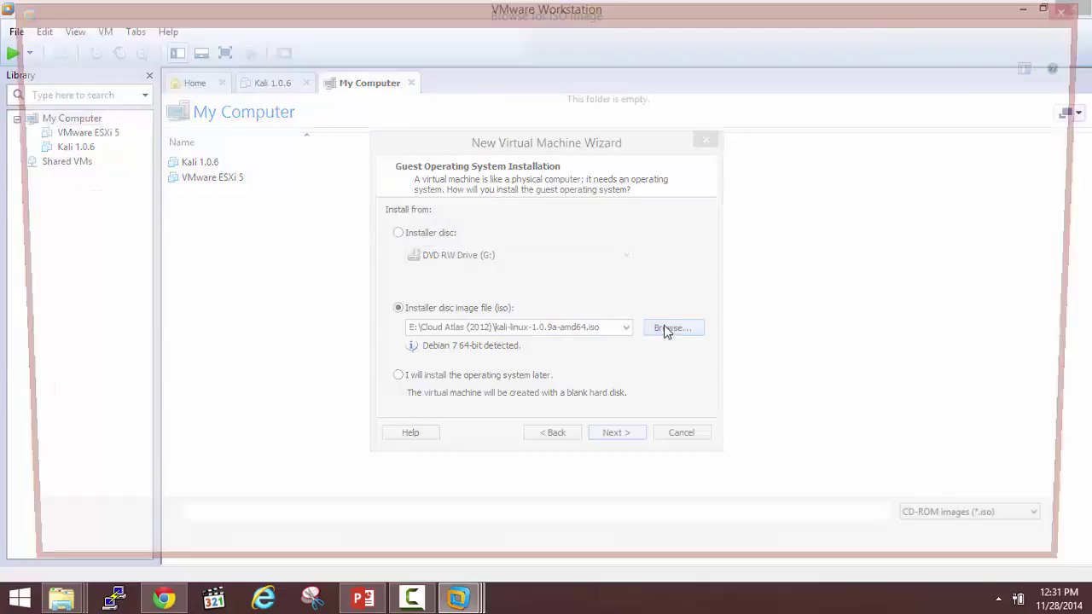
pyautogui.click(390, 44)
pyautogui.write('J:\\Cyber Spies')
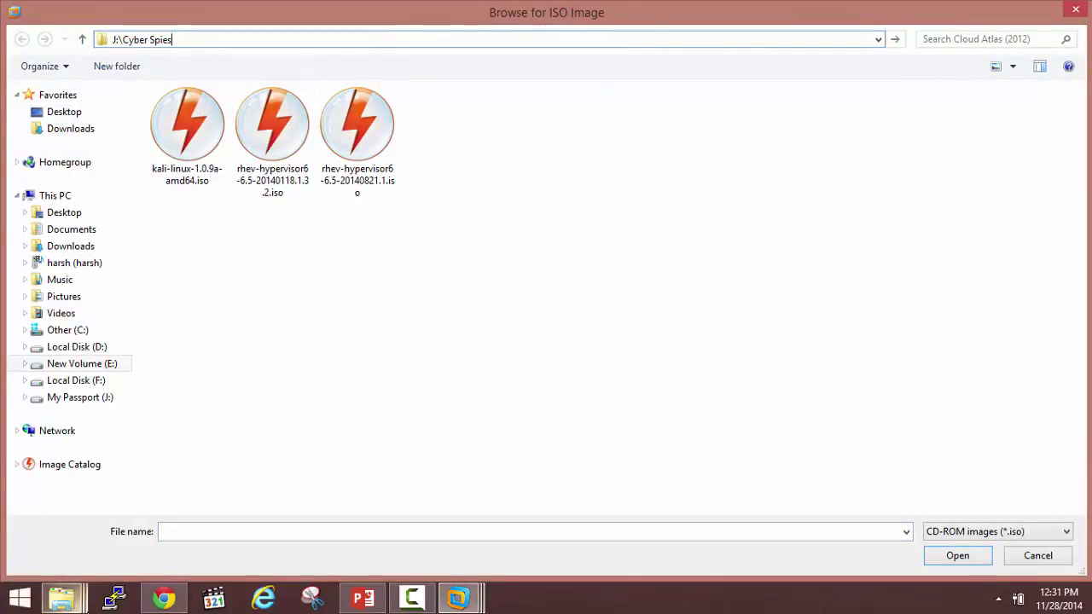
# Switch to File Explorer and copy the path of the E:\Softwares\Linux folder.
pyautogui.moveTo(61, 598)
pyautogui.click(121, 547)
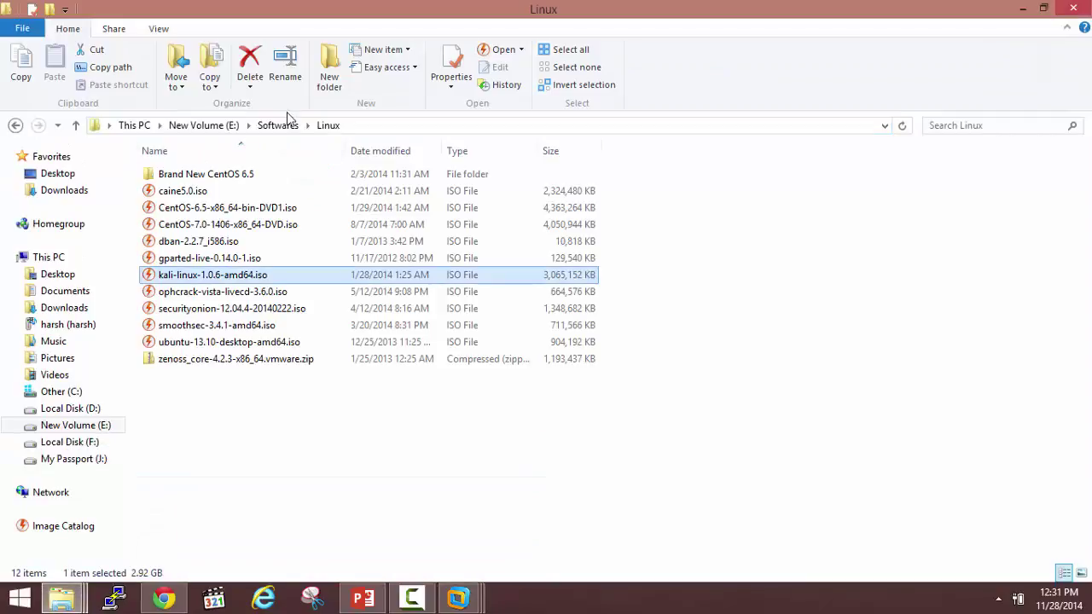
pyautogui.click(405, 126)
pyautogui.hotkey('ctrl', 'c')
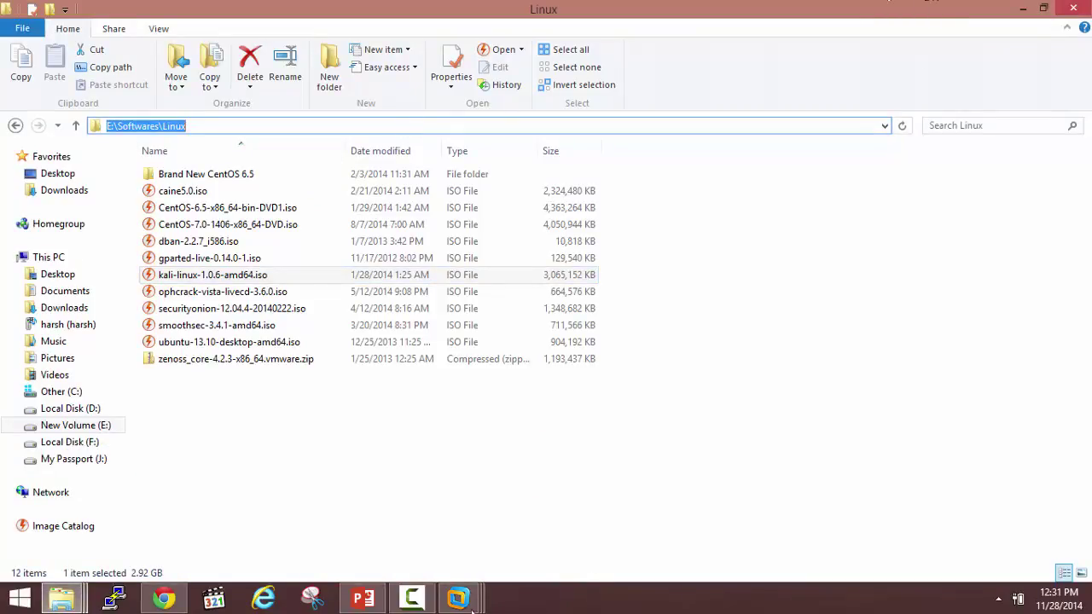
# Return to VMware Workstation and use kali-linux-1.0.6-amd64.iso from E:\Softwares\Linux as the installer disc image.
pyautogui.moveTo(458, 599)
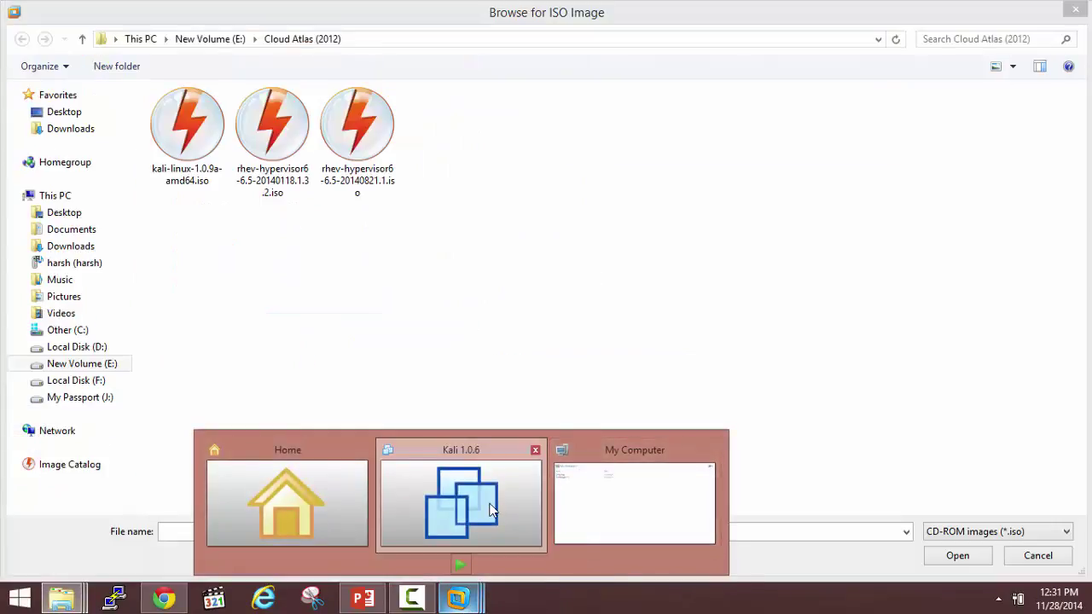
pyautogui.click(512, 507)
pyautogui.click(453, 46)
pyautogui.hotkey('ctrl', 'v')
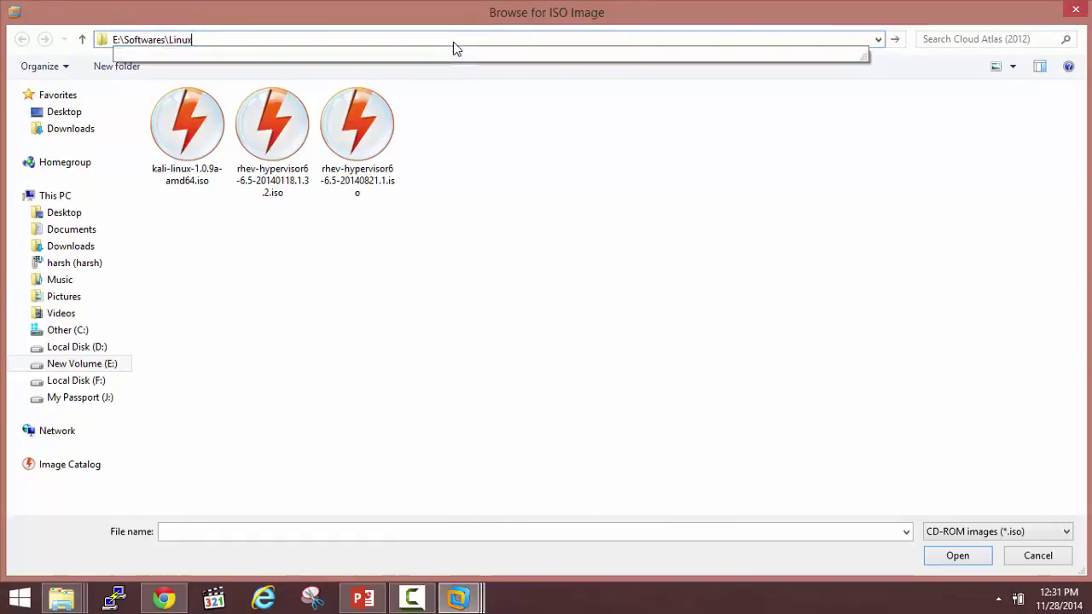
pyautogui.press('Return')
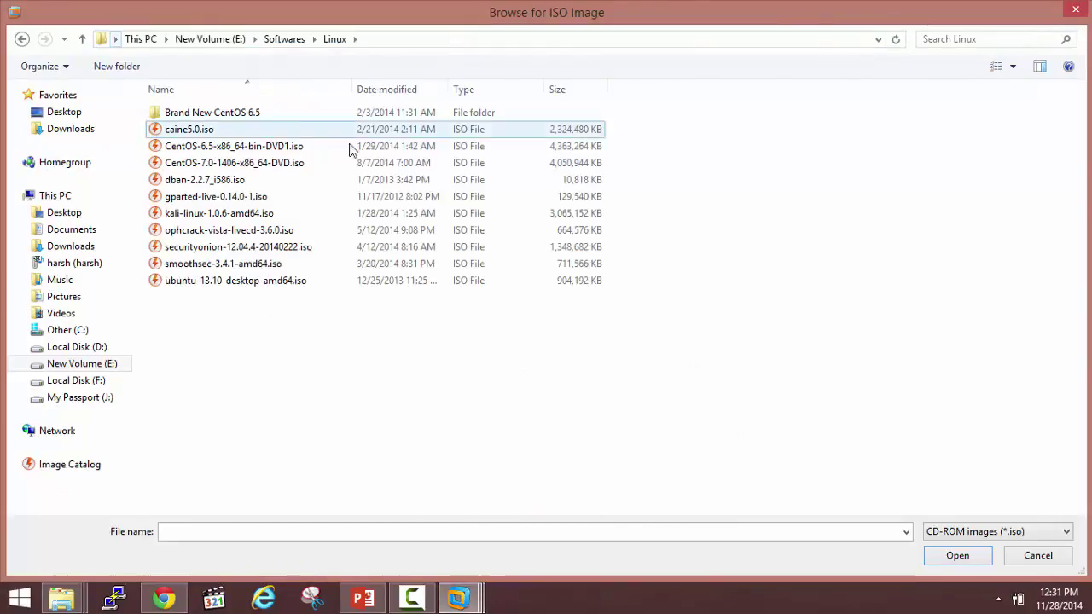
pyautogui.click(305, 213)
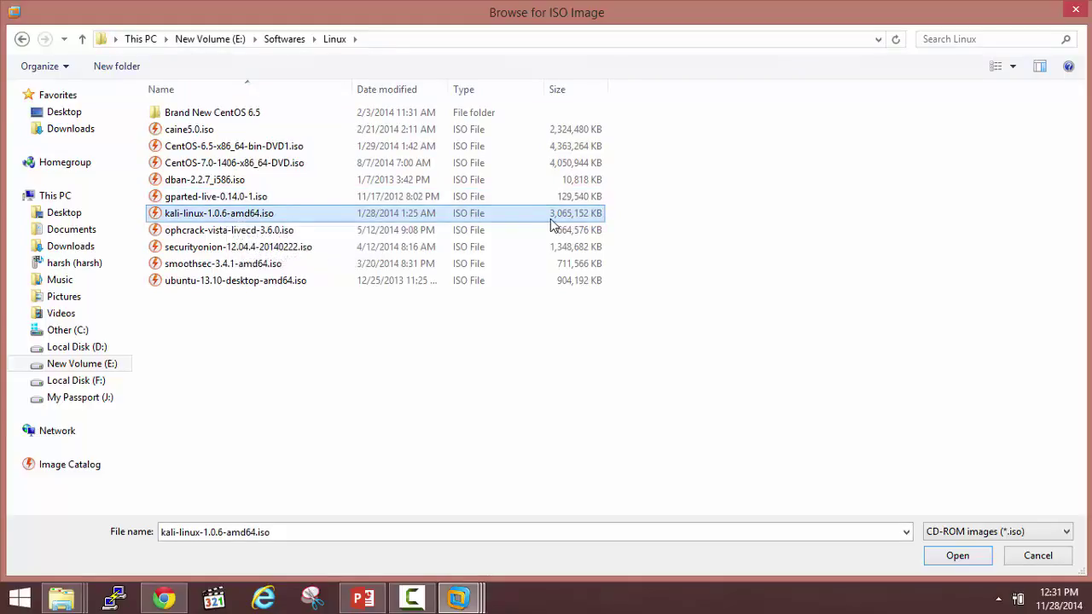
pyautogui.click(956, 558)
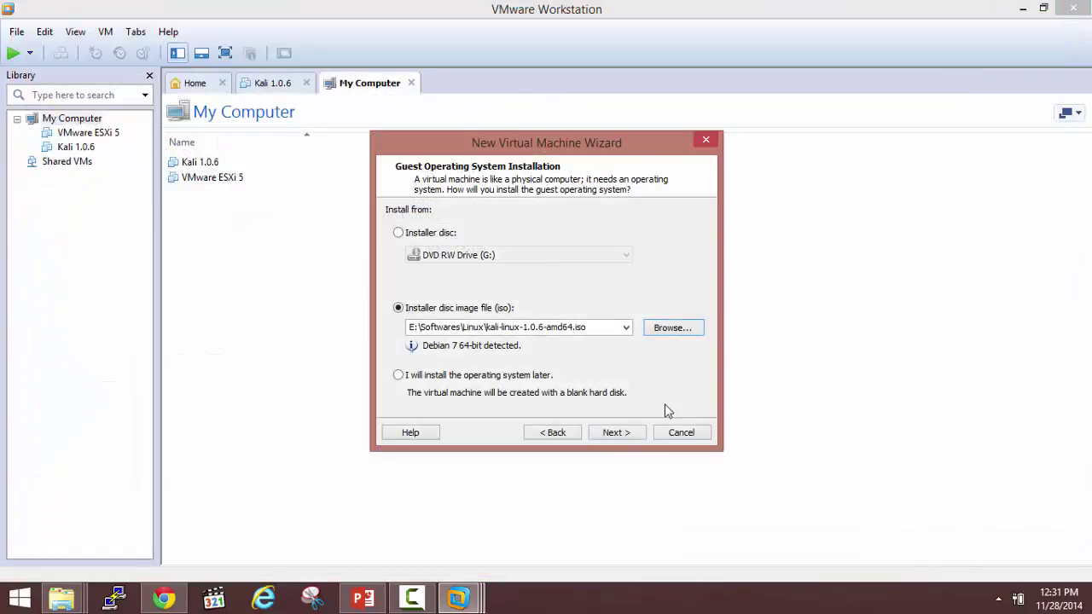
pyautogui.click(631, 435)
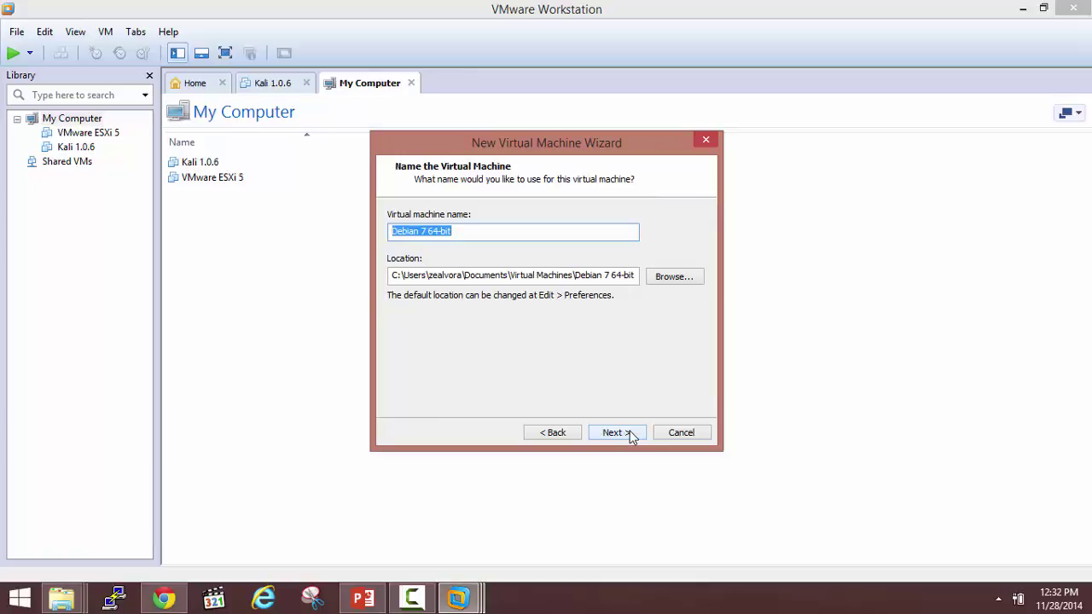
# Name the virtual machine Kali-Linux-Installation-Tutorial.
pyautogui.write('Kali')
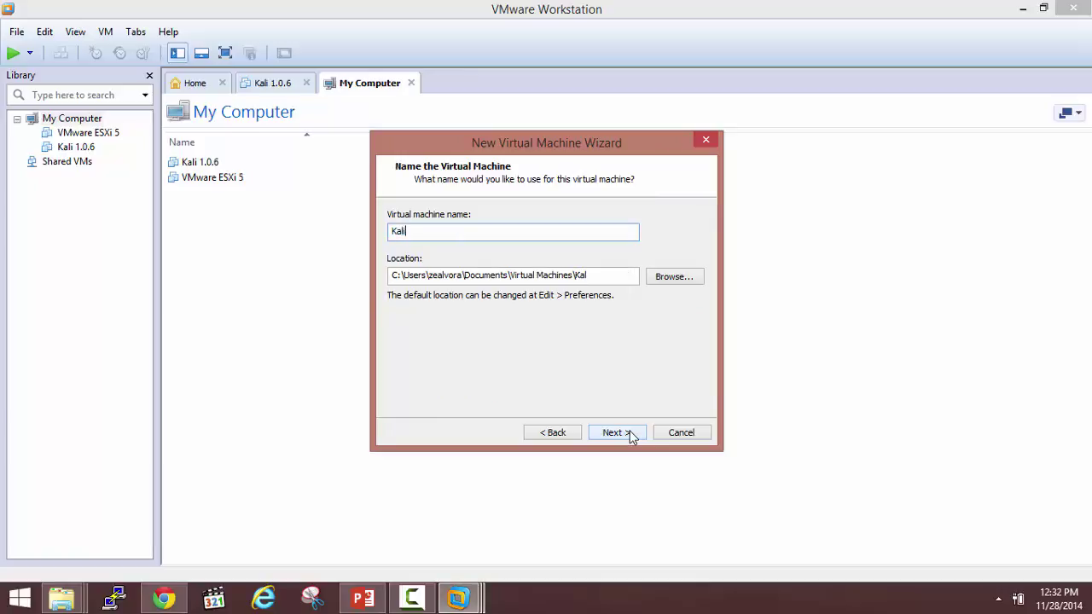
pyautogui.write('-Linux-Installation')
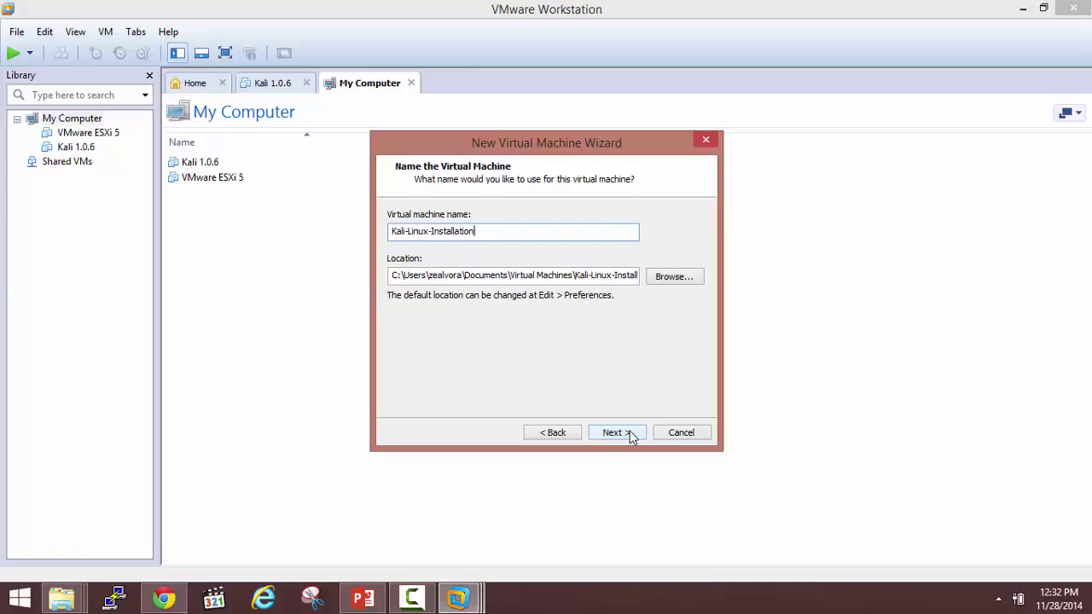
pyautogui.write('-Tutorial')
# Switch to the Cyber Spies folder in File Explorer and copy its path, J:\Cyber Spies.
pyautogui.moveTo(61, 598)
pyautogui.click(327, 510)
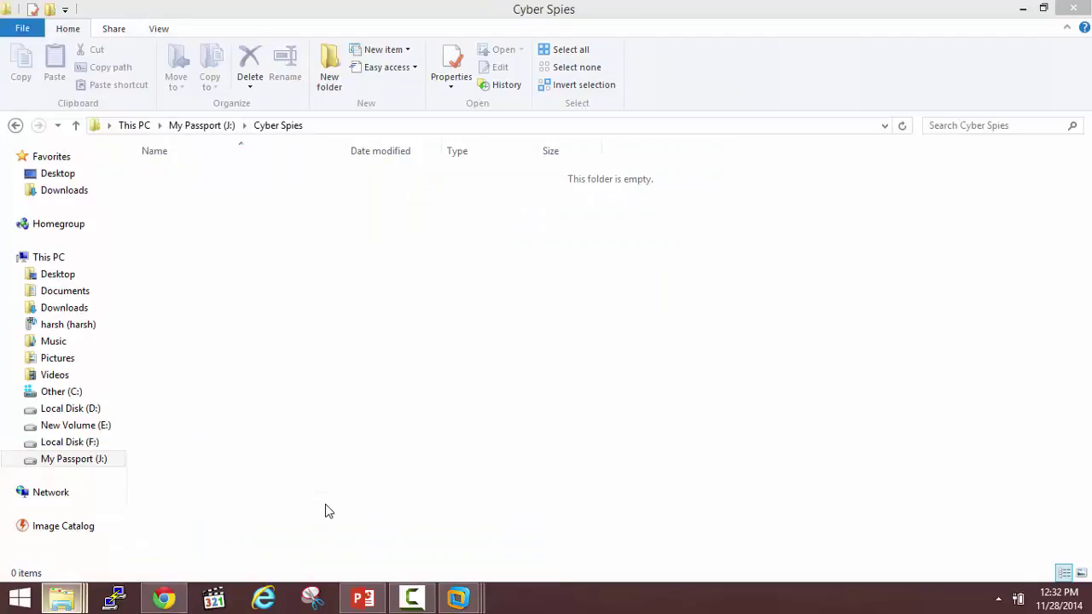
pyautogui.click(354, 128)
pyautogui.hotkey('ctrl', 'c')
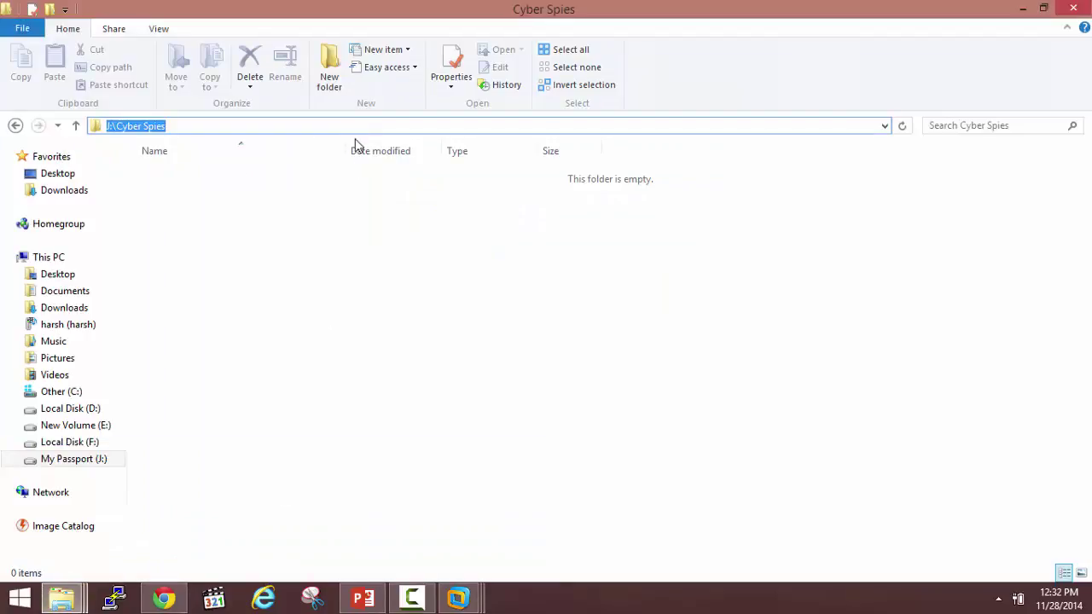
# Back in VMware Workstation, set the virtual machine's location to J:\Cyber Spies and accept the 20 GB disk split into multiple files.
pyautogui.click(458, 599)
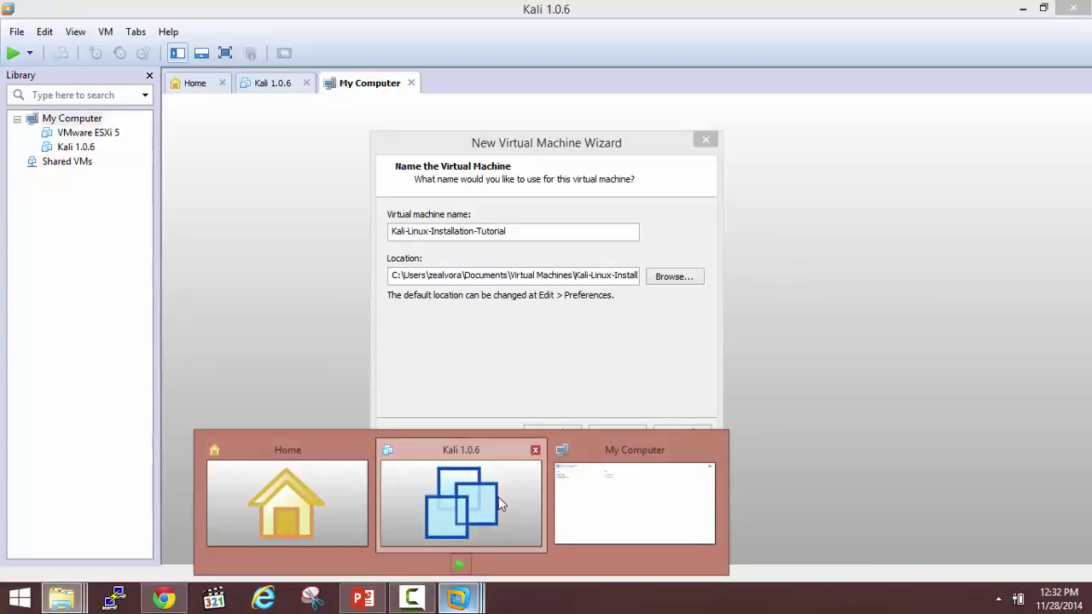
pyautogui.click(497, 497)
pyautogui.click(503, 275)
pyautogui.hotkey('ctrl', 'a')
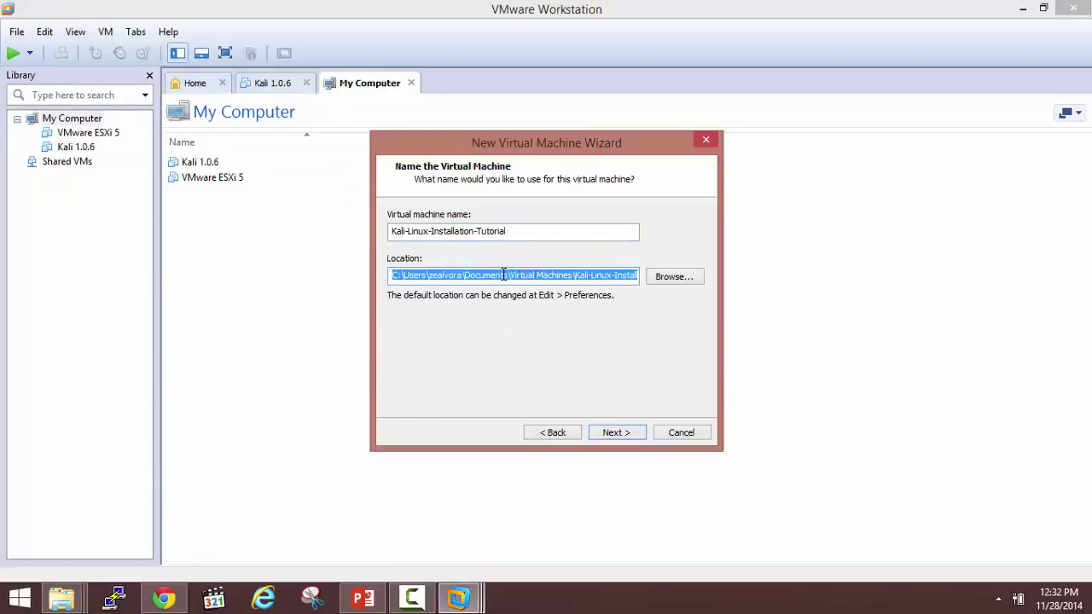
pyautogui.hotkey('ctrl', 'v')
pyautogui.click(610, 431)
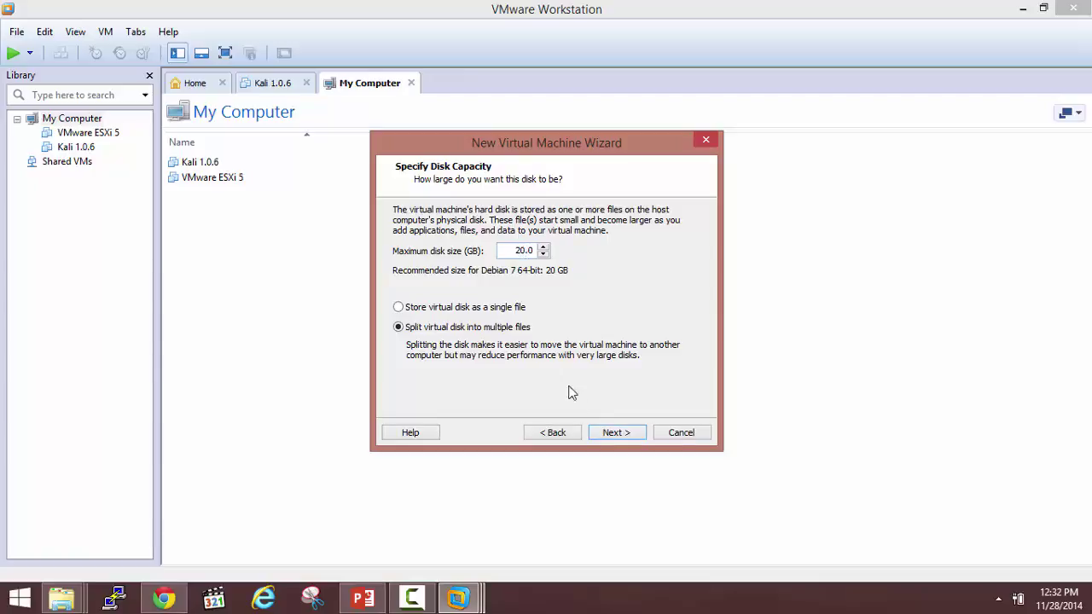
pyautogui.click(612, 433)
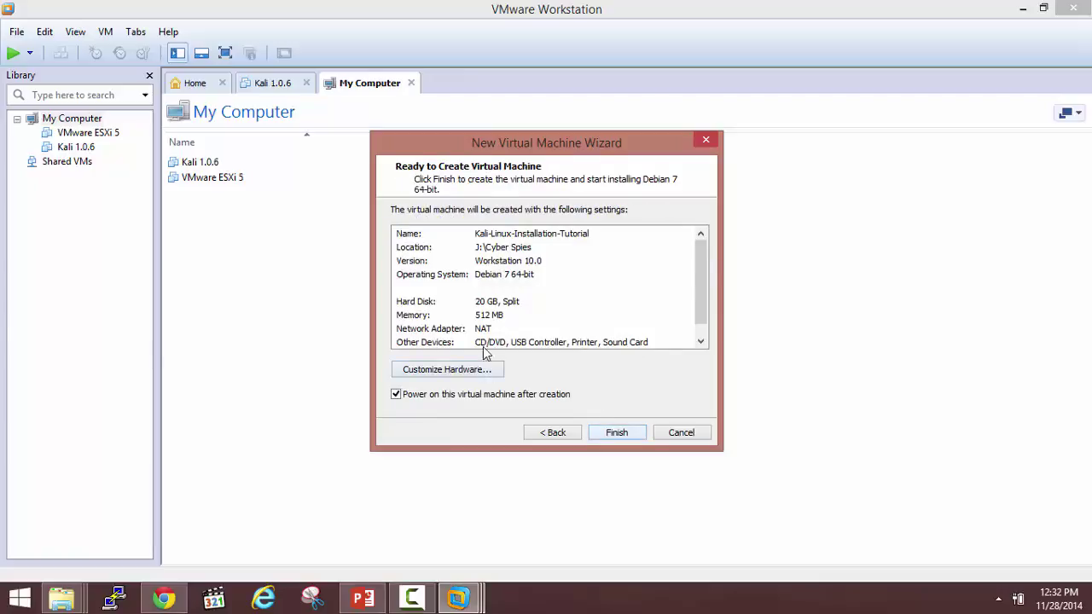
# Review the virtual machine's summary and customize its hardware to allocate 4096 MB of memory.
pyautogui.moveTo(698, 265); pyautogui.dragTo(698, 278)
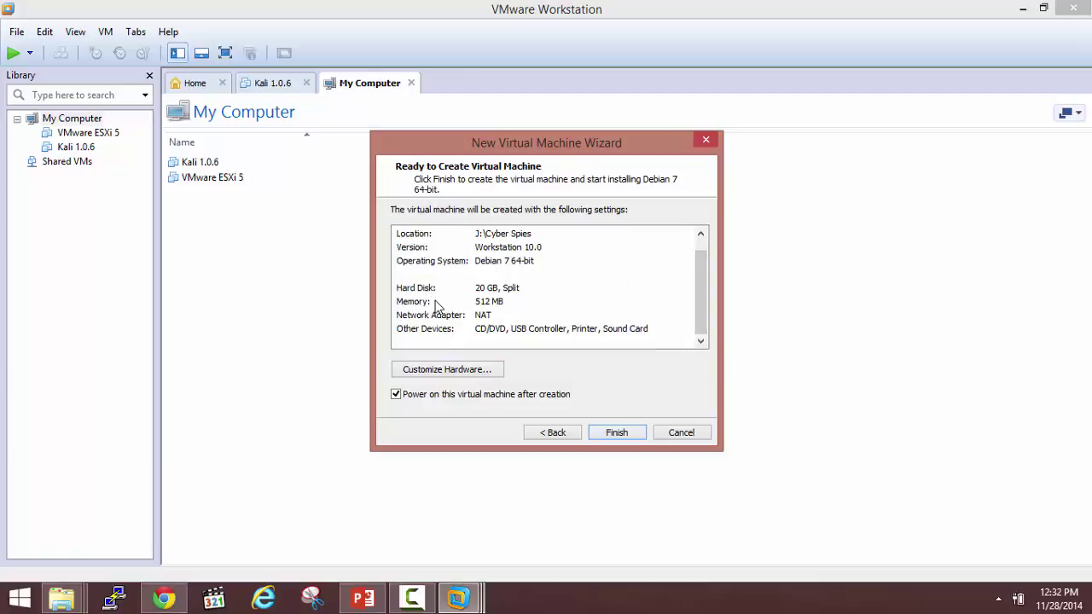
pyautogui.click(509, 307)
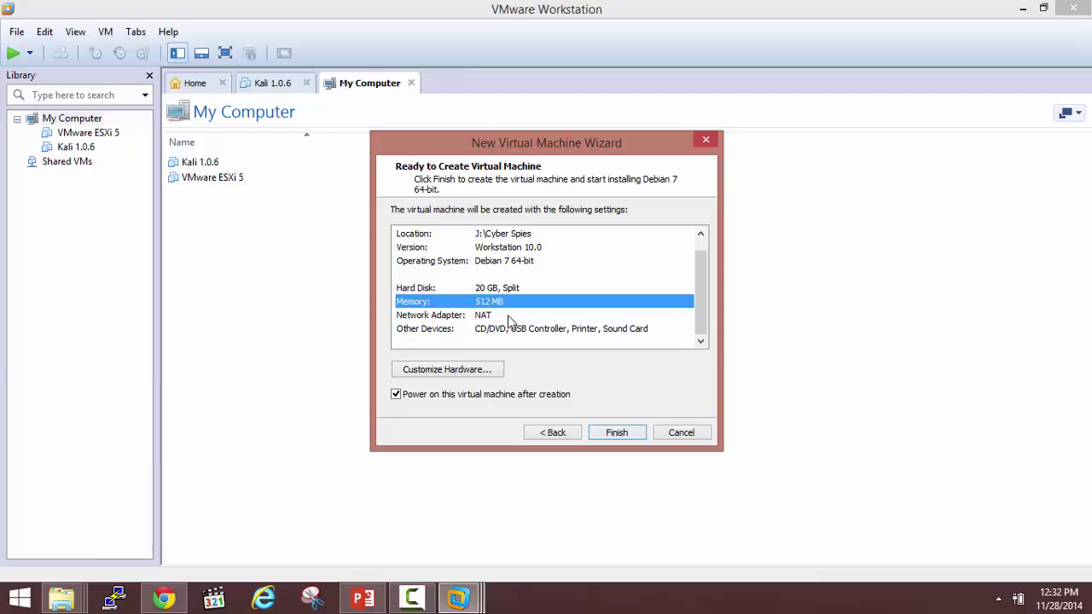
pyautogui.click(470, 373)
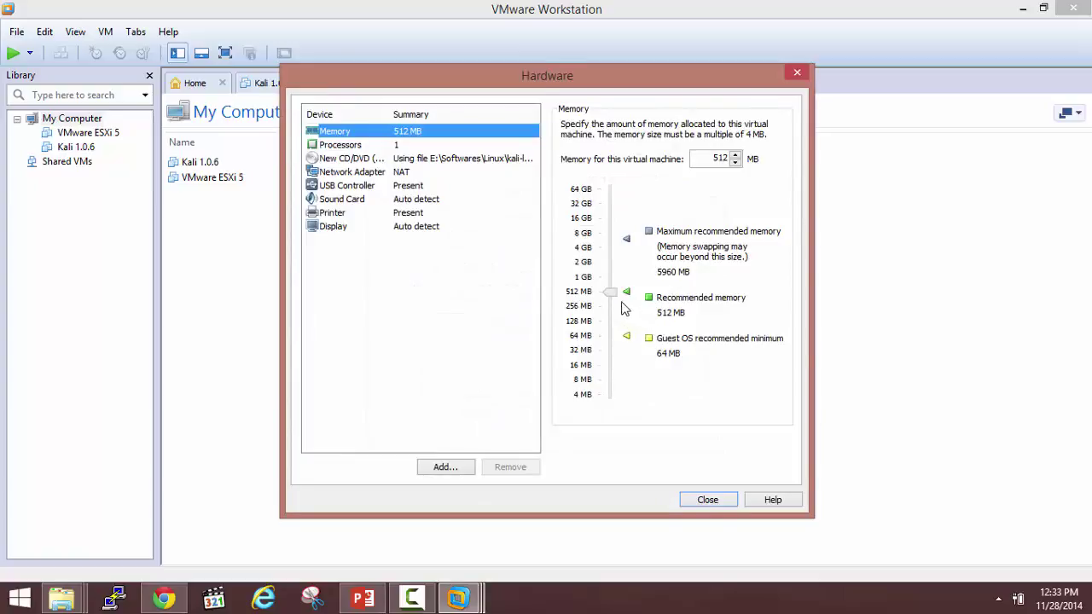
pyautogui.moveTo(617, 300); pyautogui.dragTo(617, 259)
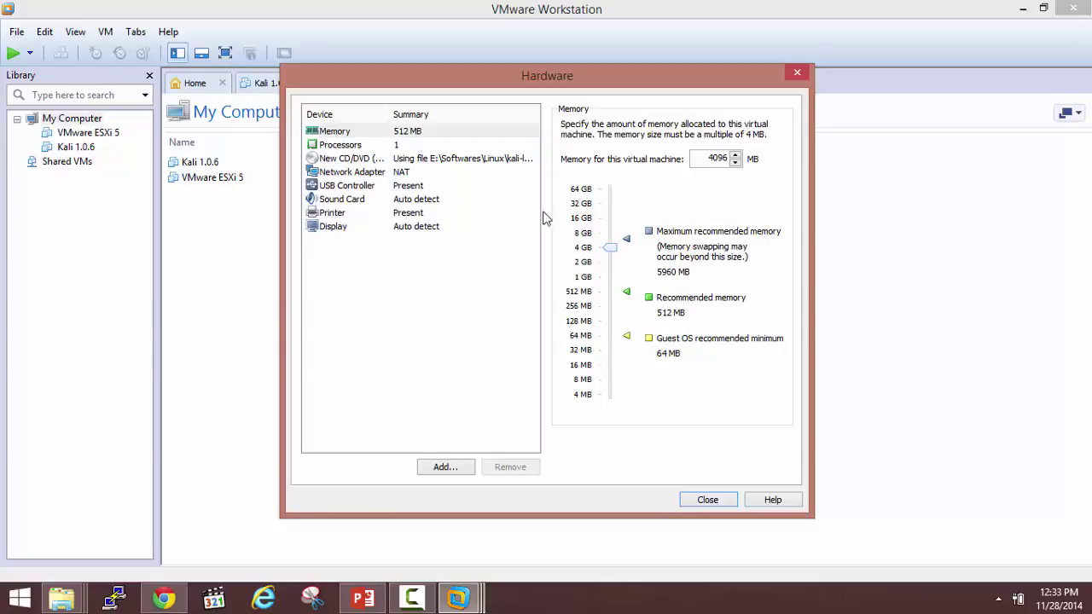
# Configure the virtual machine with 2 processors and 2 cores per processor.
pyautogui.click(451, 144)
pyautogui.click(730, 127)
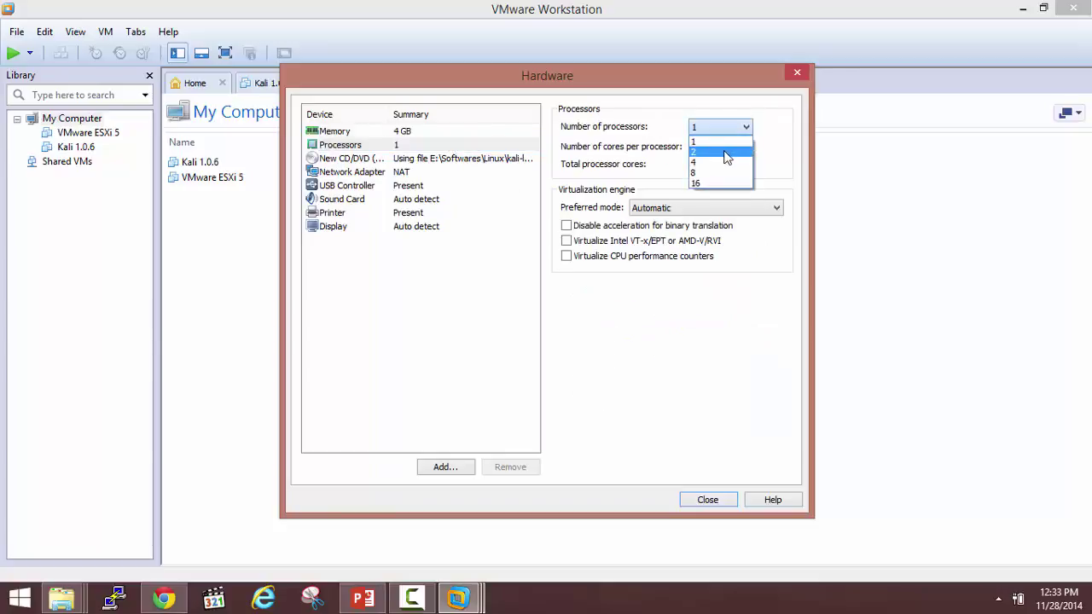
pyautogui.click(724, 153)
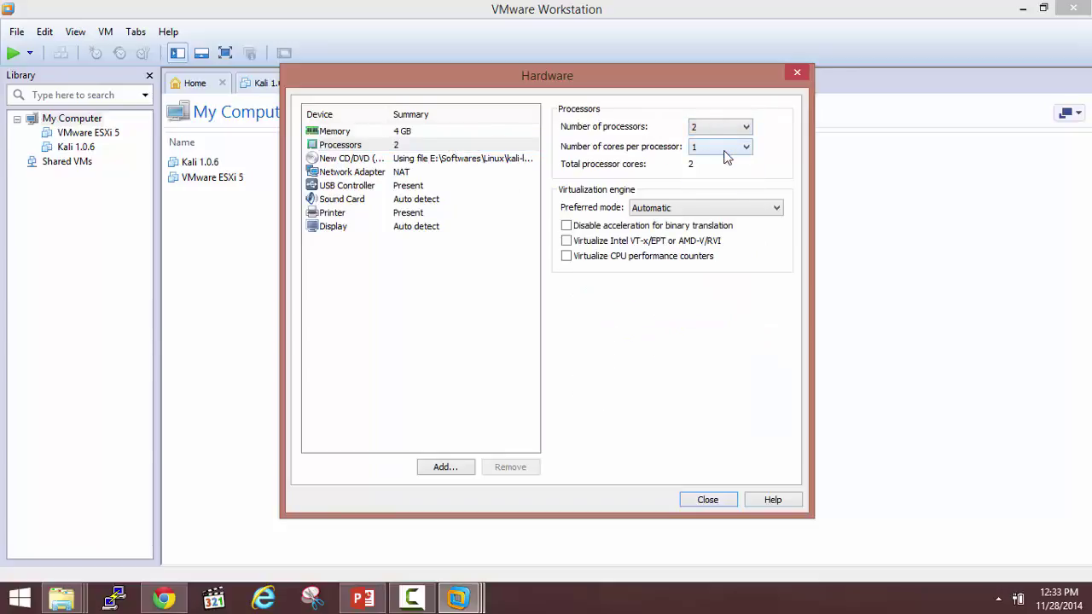
pyautogui.click(723, 150)
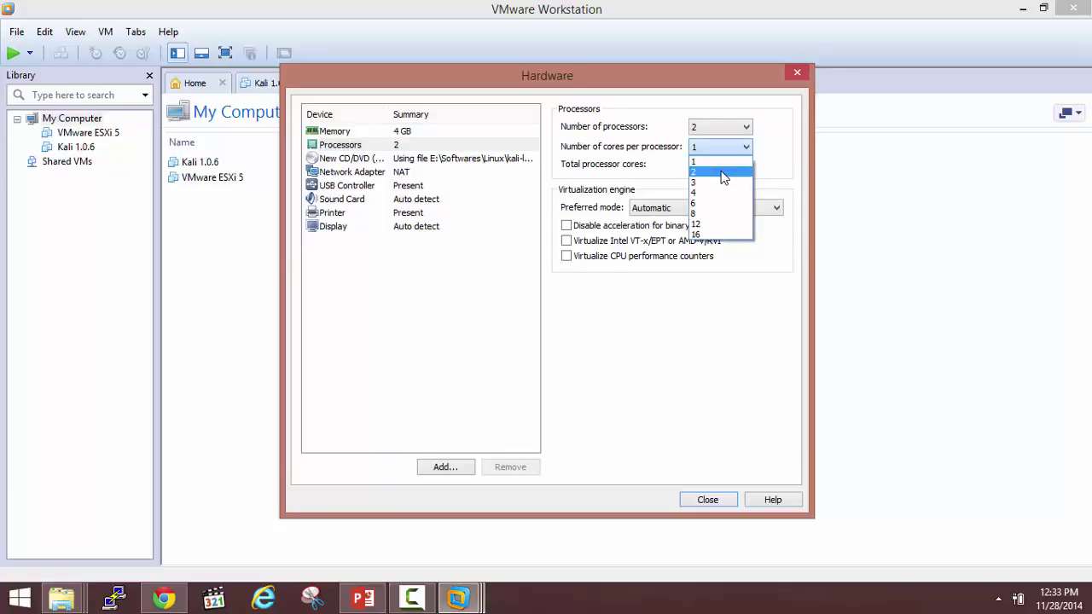
pyautogui.click(722, 173)
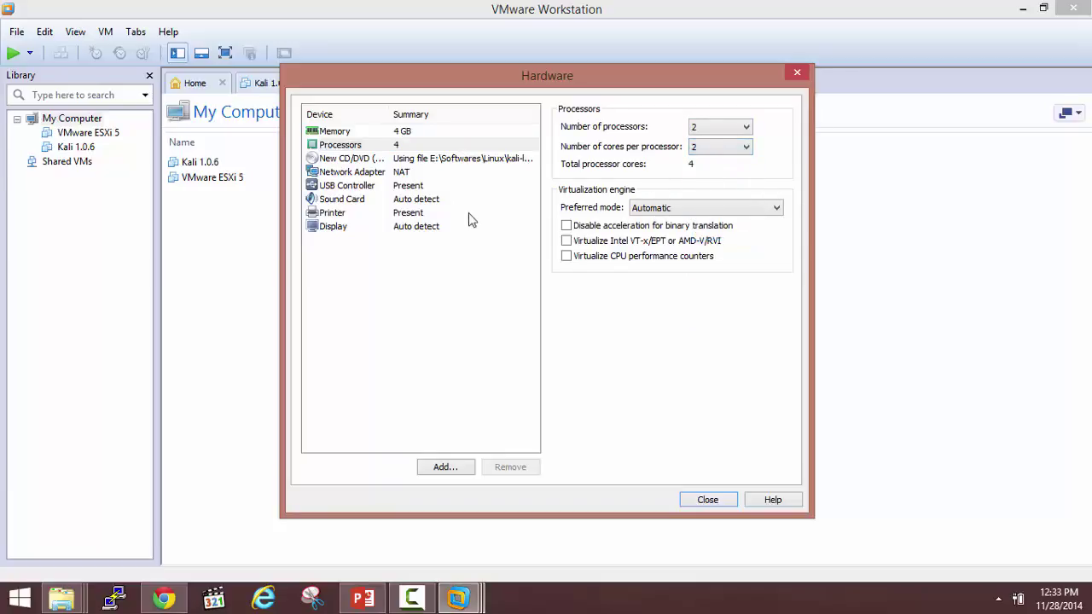
# Remove the printer device from the virtual machine and close the hardware settings.
pyautogui.click(413, 214)
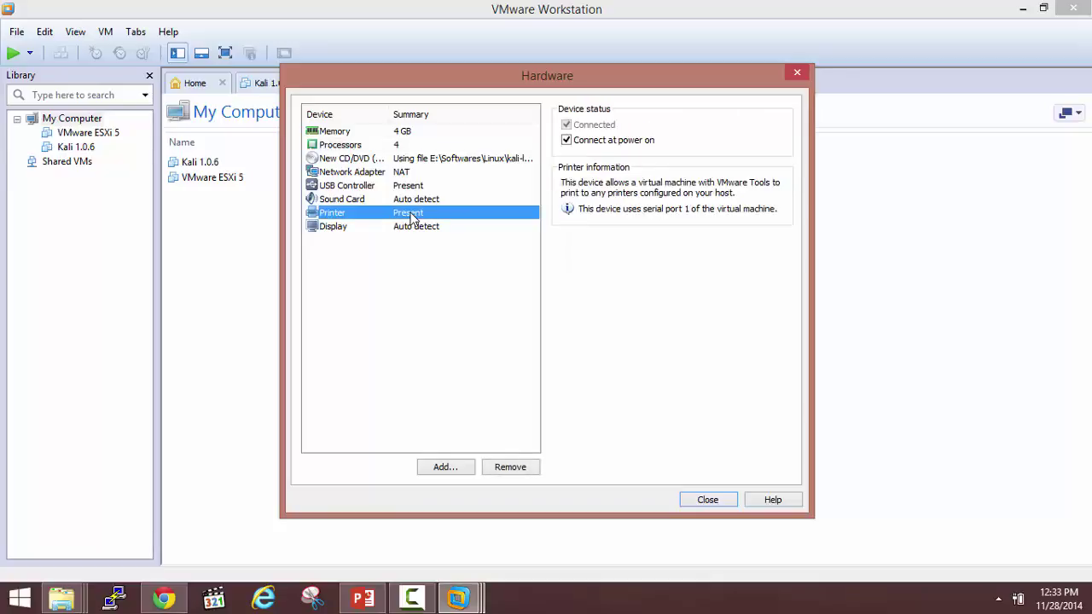
pyautogui.click(510, 467)
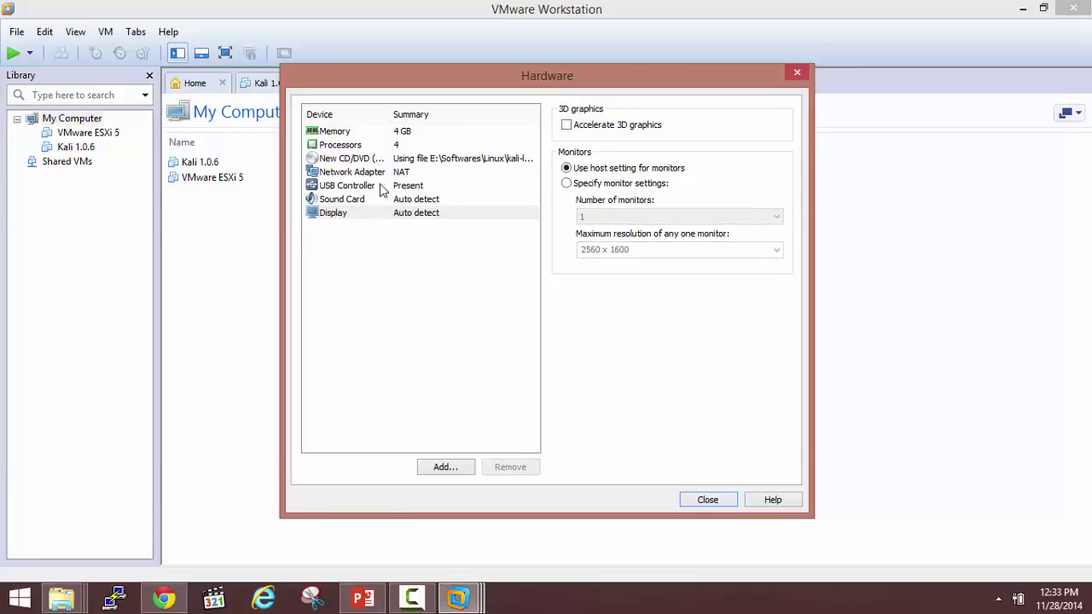
pyautogui.click(715, 500)
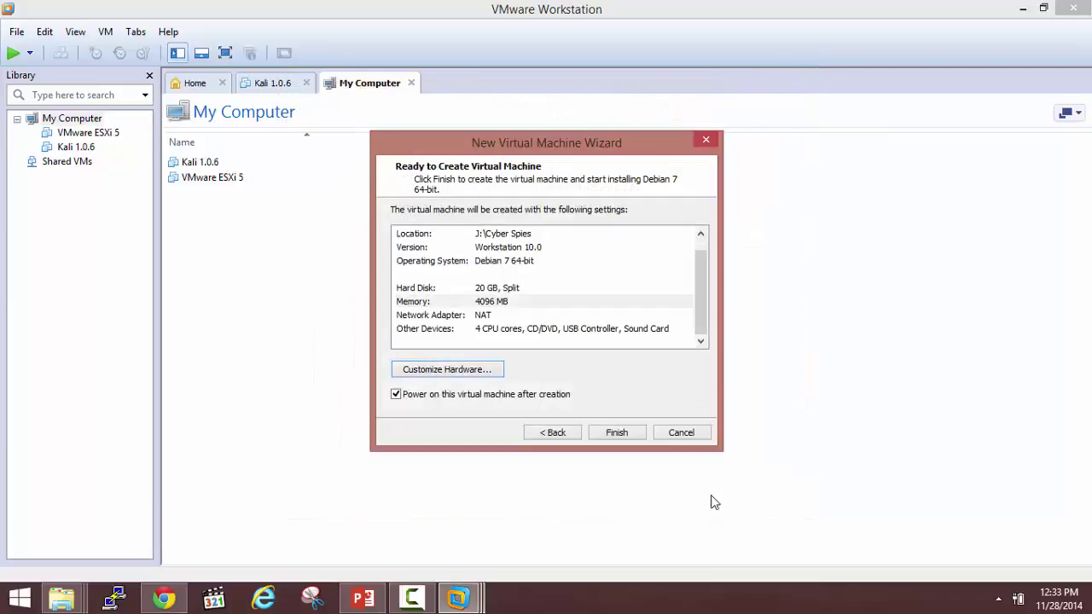
# Create and power on the virtual machine, dismiss the installation hint and show it in full screen.
pyautogui.click(609, 433)
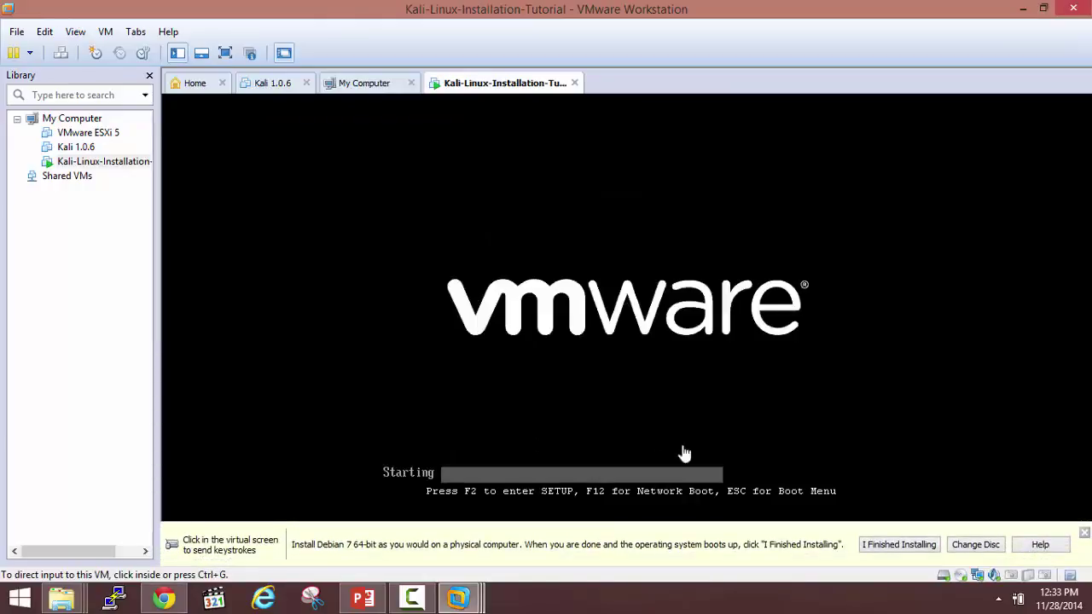
pyautogui.click(1084, 533)
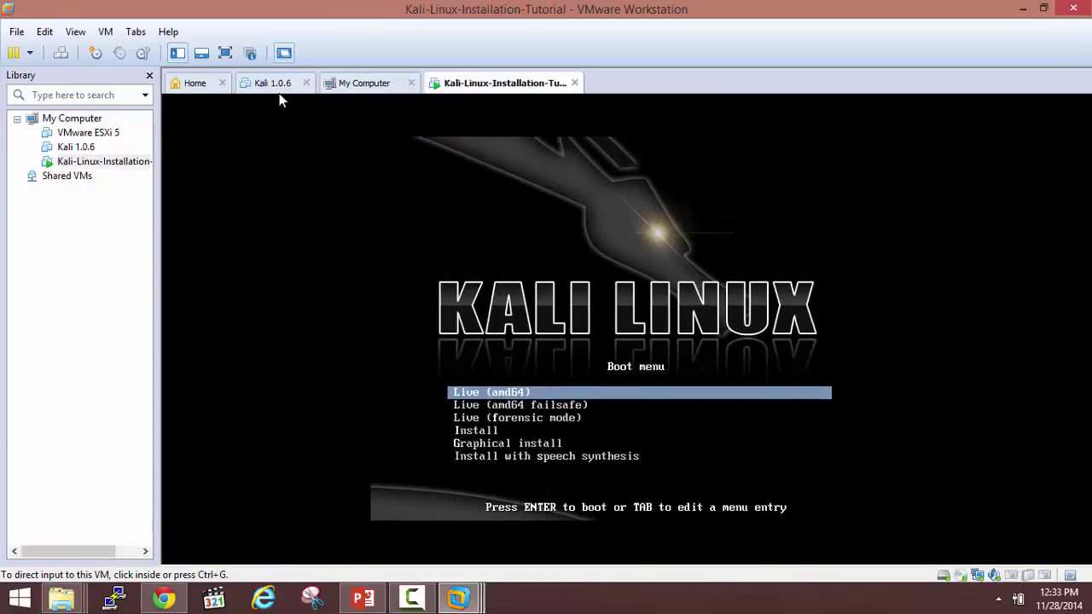
pyautogui.click(225, 53)
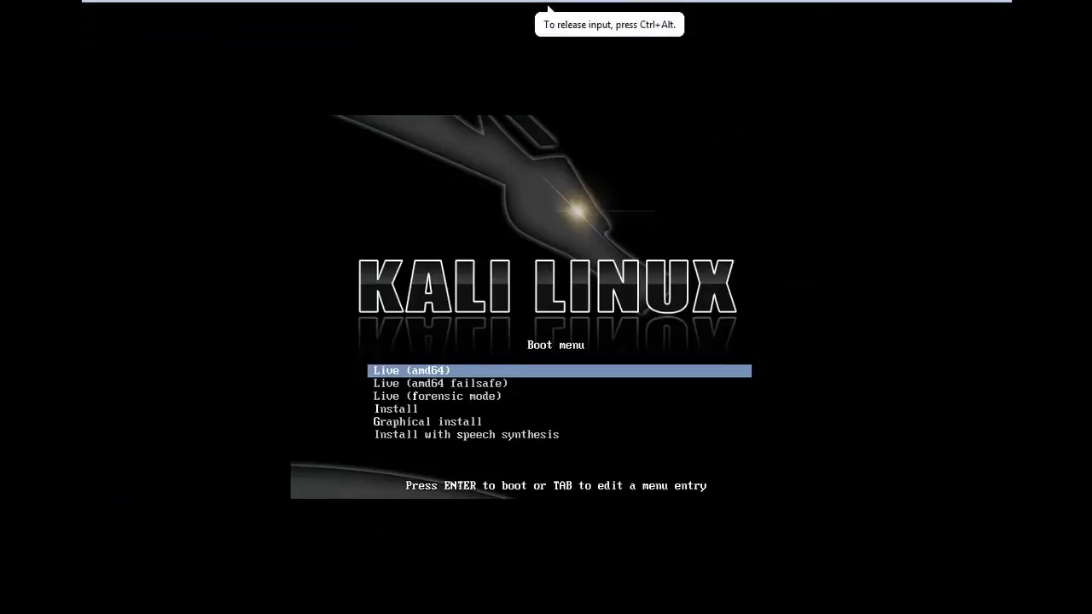
# Boot the virtual machine into the Kali Linux graphical install.
pyautogui.press('Down')
pyautogui.press('Up')
pyautogui.press('Down')
pyautogui.press('Down')
pyautogui.press('Down')
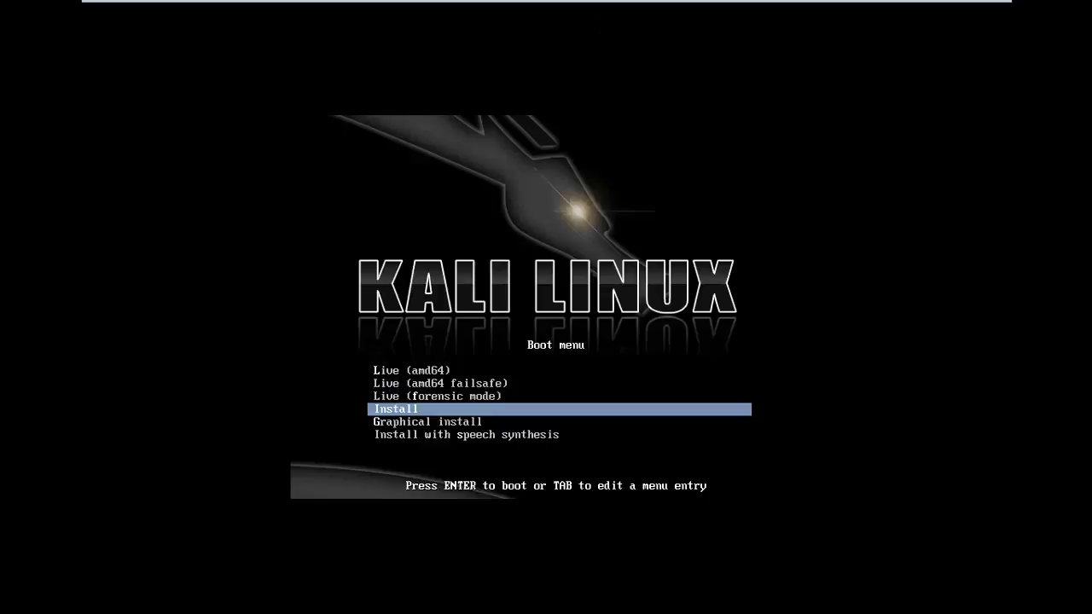
pyautogui.press('Down')
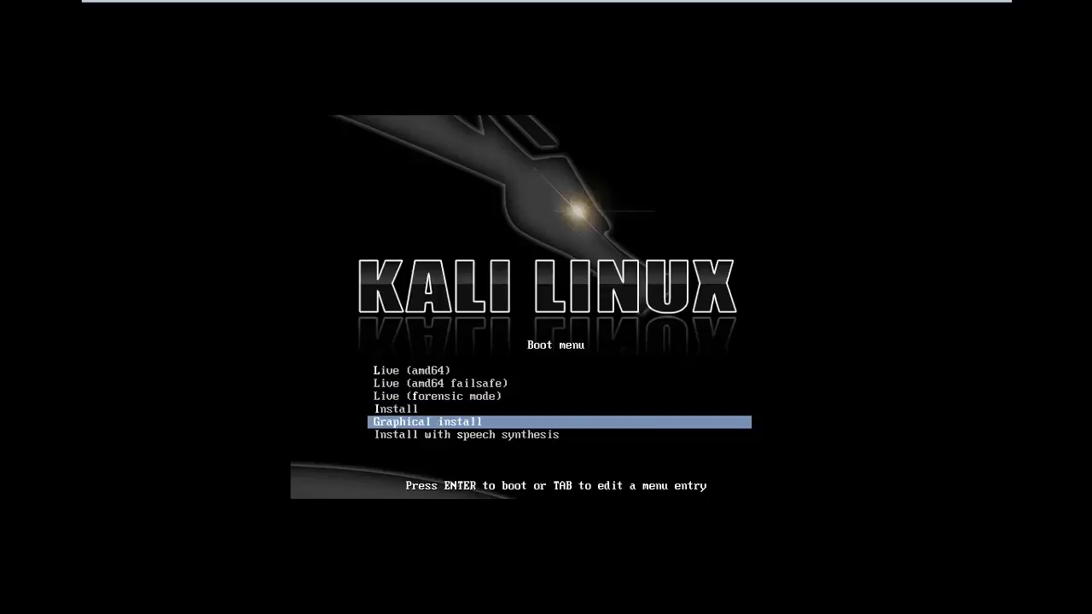
pyautogui.press('Return')
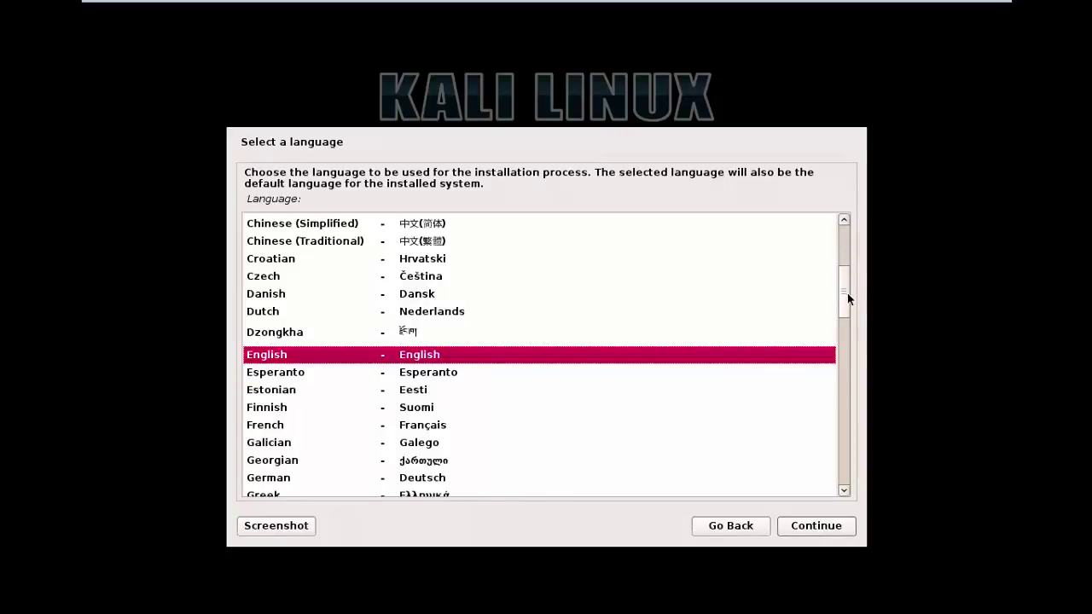
# Set the installer's regional options to English language, India as location and the American English keymap.
pyautogui.moveTo(846, 292); pyautogui.dragTo(845, 319)
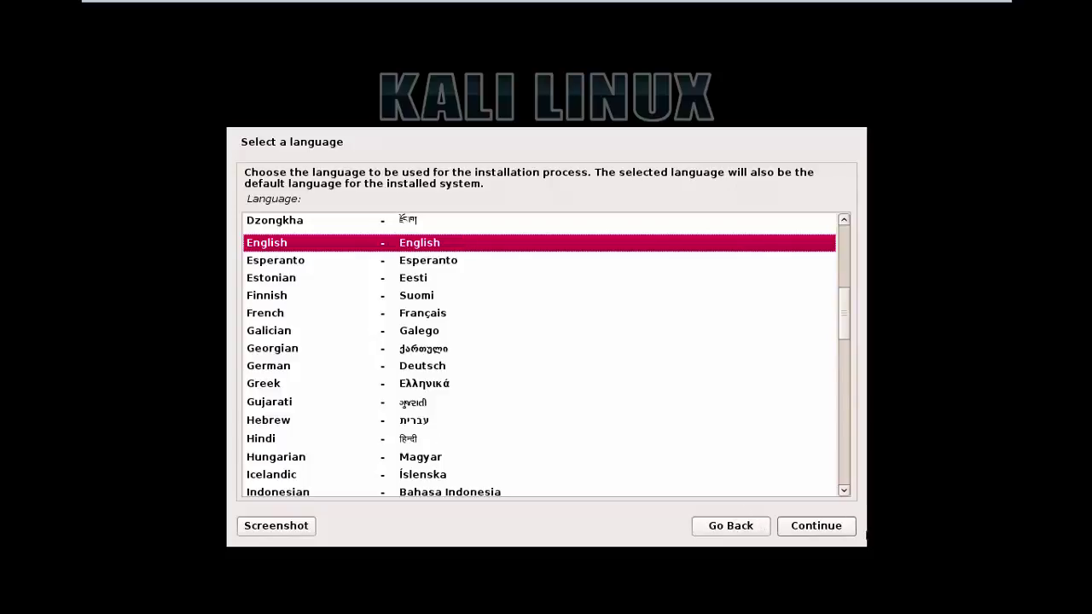
pyautogui.click(825, 526)
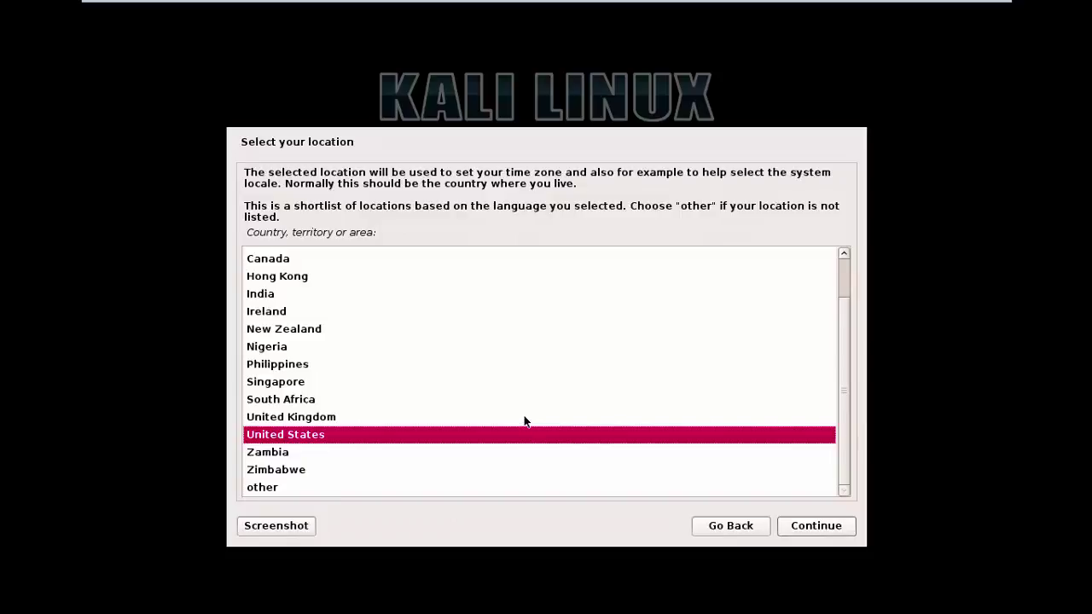
pyautogui.write('i')
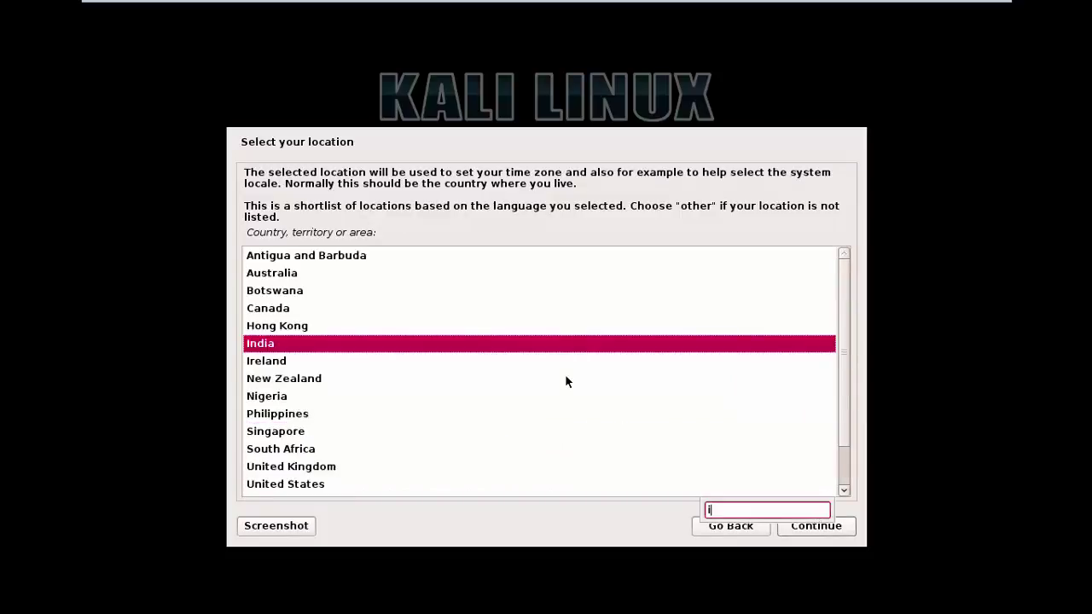
pyautogui.click(825, 531)
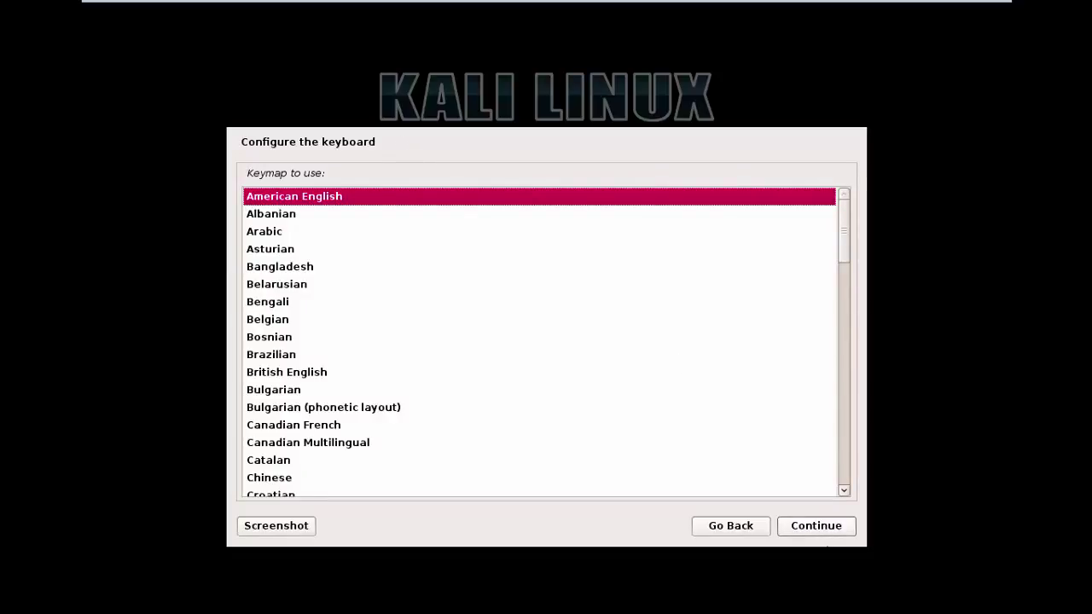
pyautogui.click(834, 526)
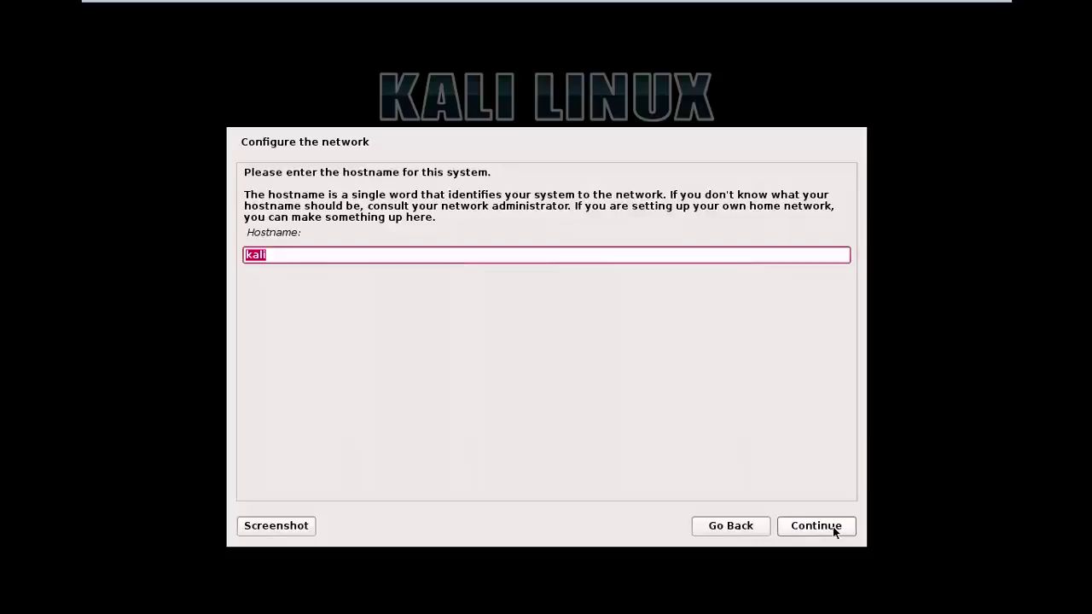
# Set the system's hostname to mykali and leave the domain name empty.
pyautogui.write('mykali')
pyautogui.click(834, 531)
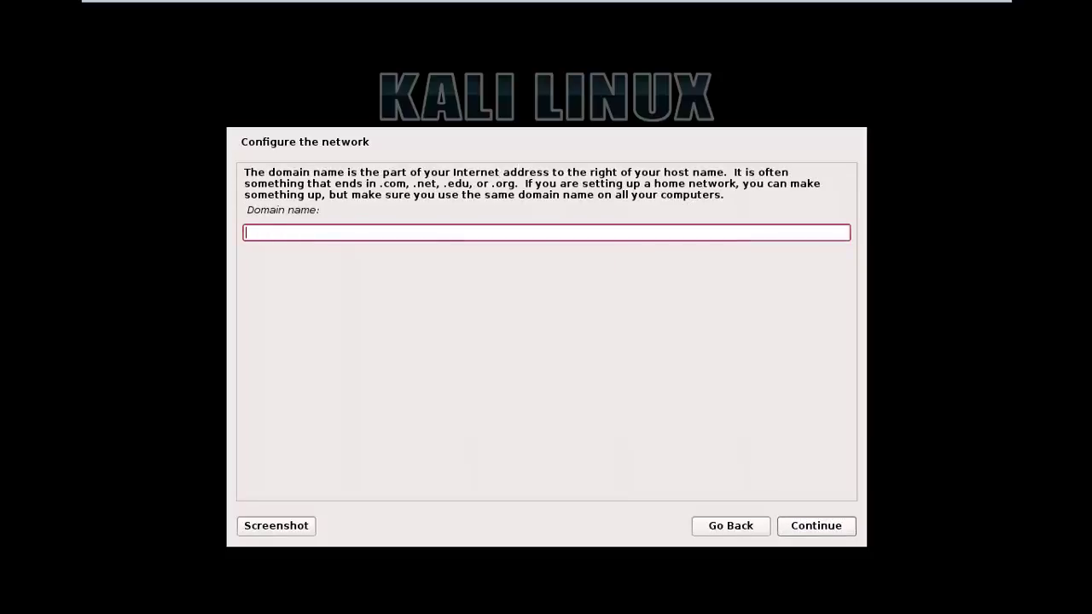
pyautogui.click(820, 528)
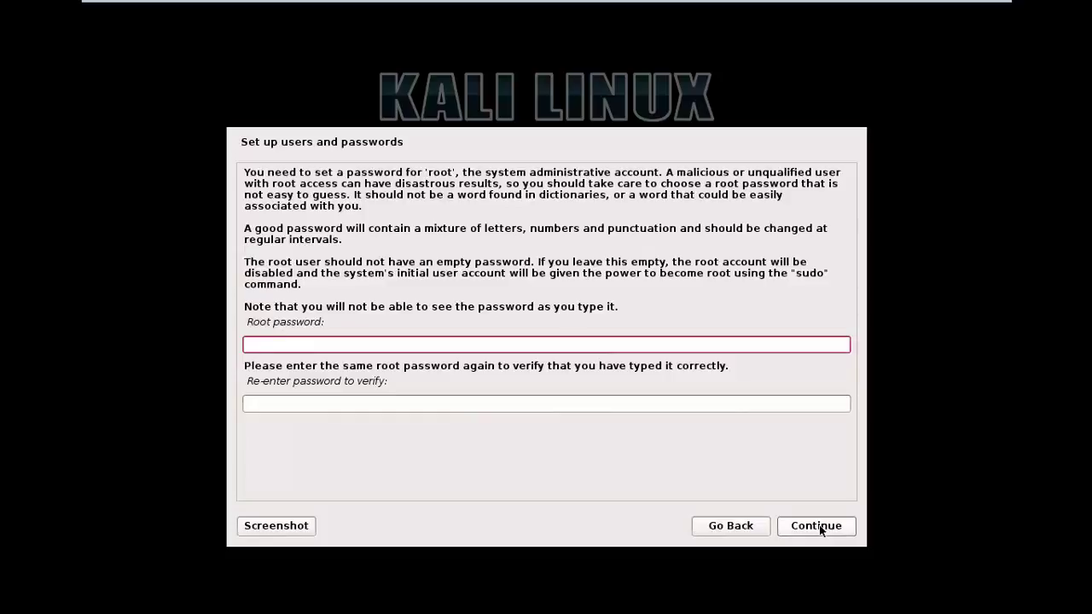
# Enter the root password, repeat it for verification and submit it.
pyautogui.write('********')
pyautogui.press('Tab')
pyautogui.write('******')
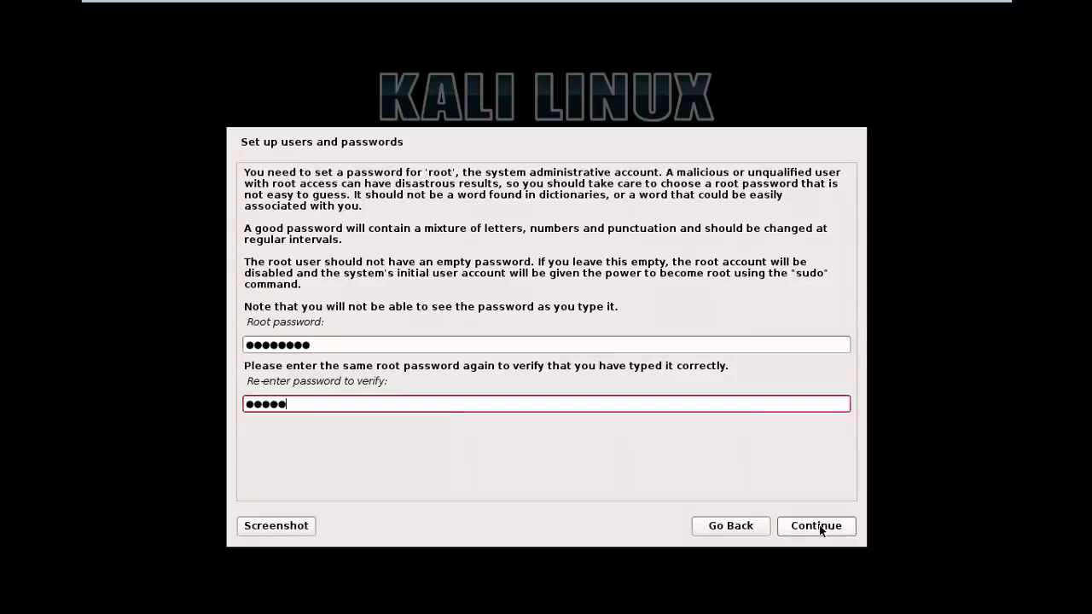
pyautogui.write('**')
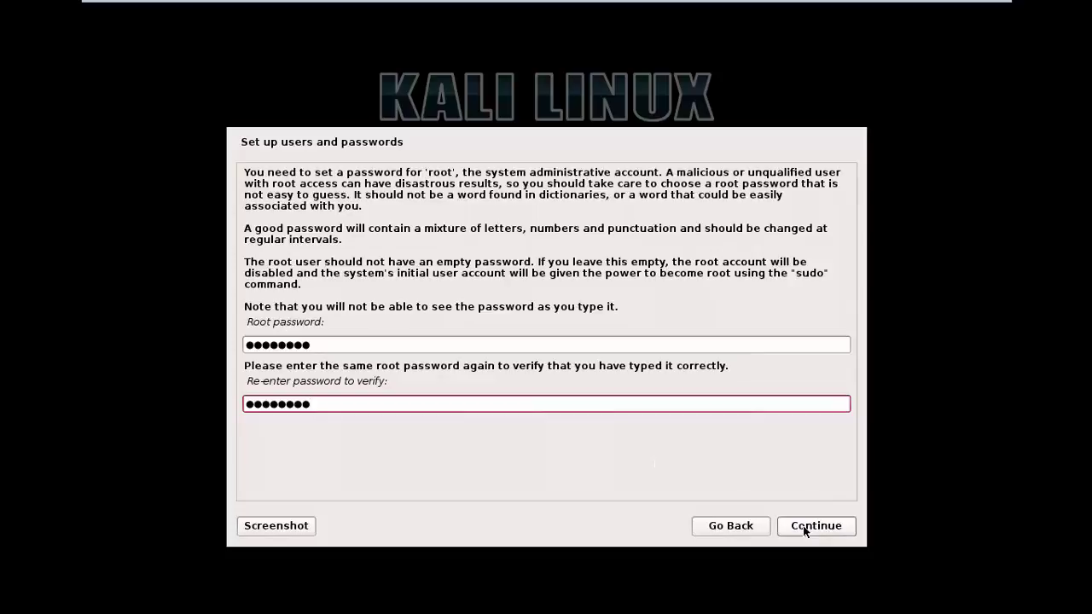
pyautogui.click(804, 529)
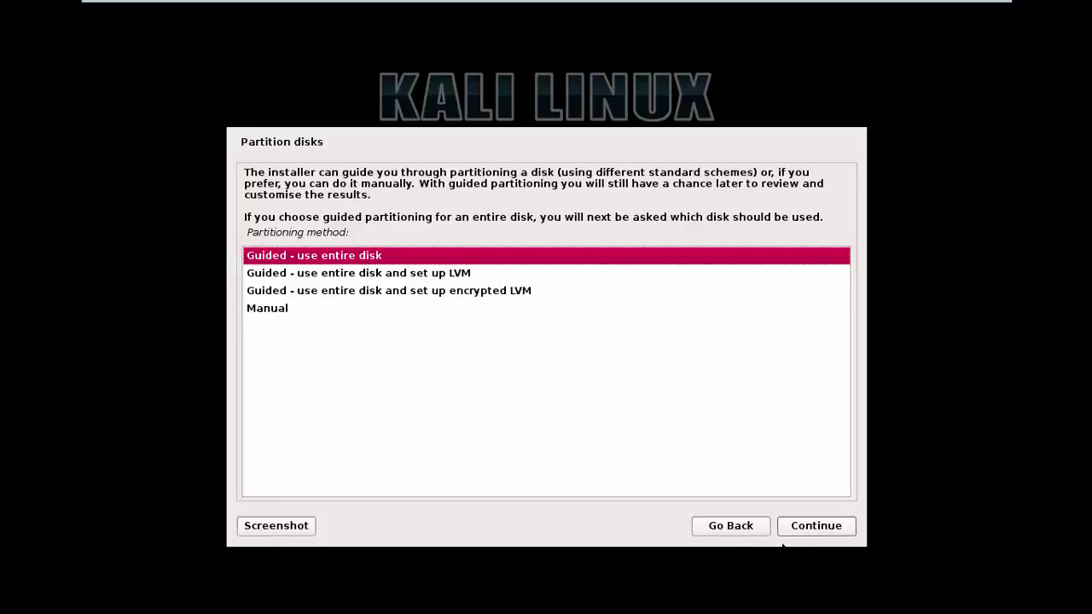
# Partition the entire sda disk with guided partitioning, all files in one partition, and write the changes to disk.
pyautogui.click(807, 525)
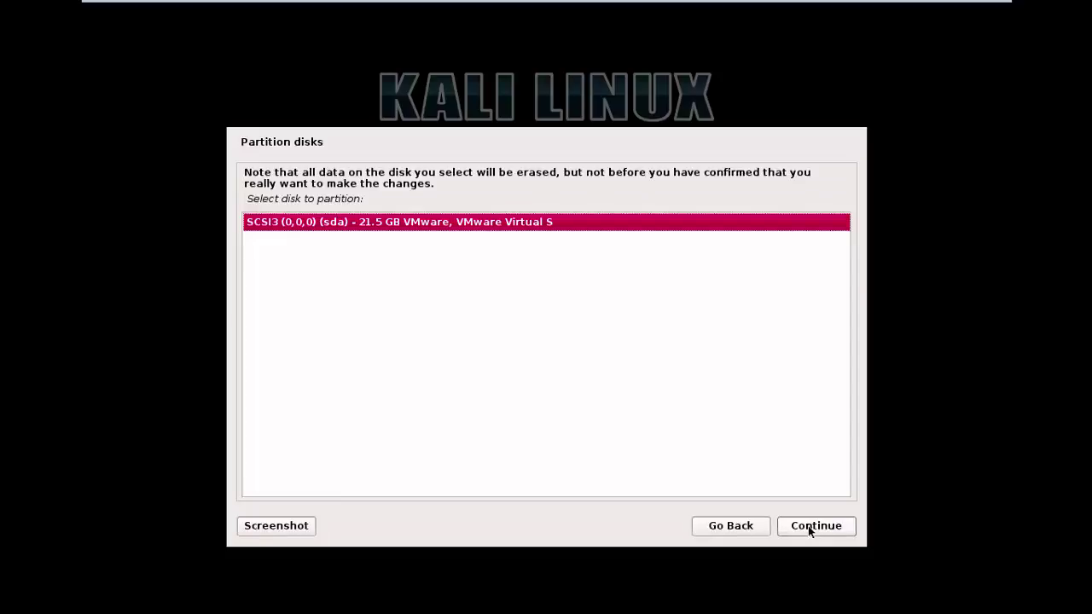
pyautogui.click(807, 525)
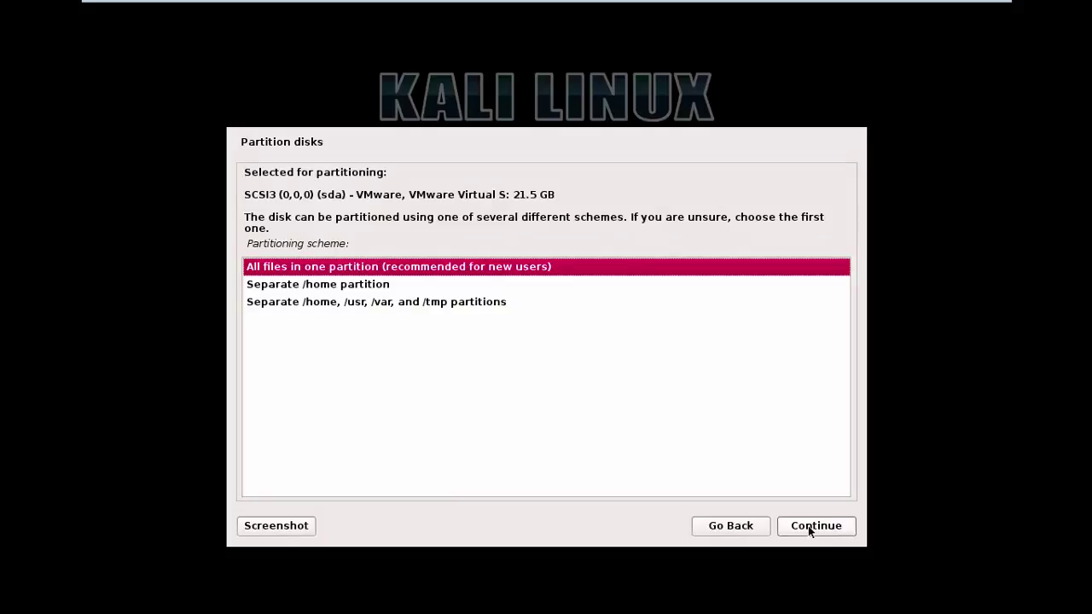
pyautogui.click(807, 525)
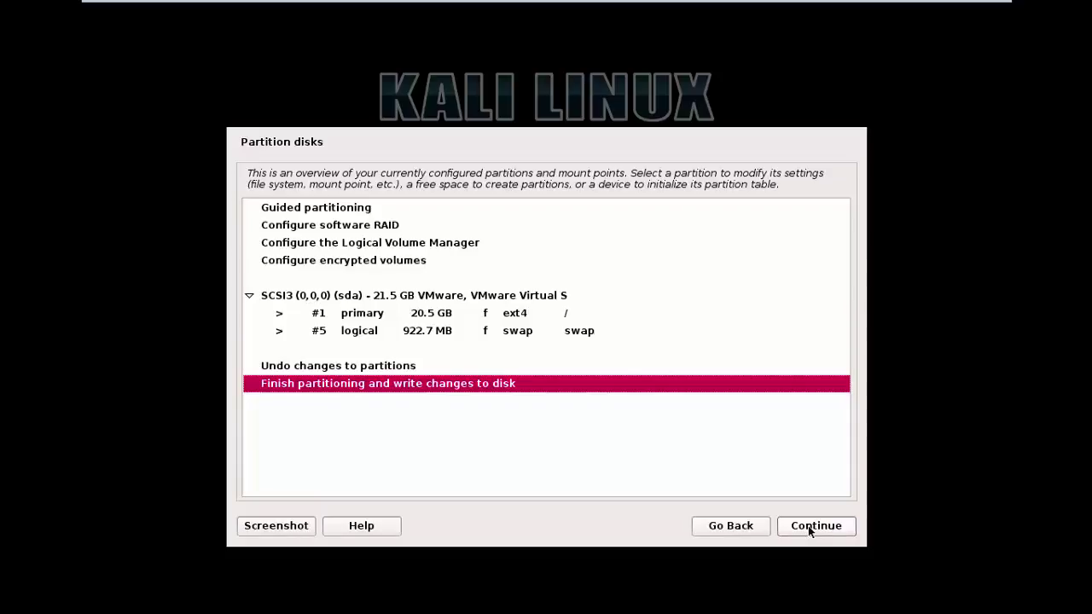
pyautogui.click(807, 525)
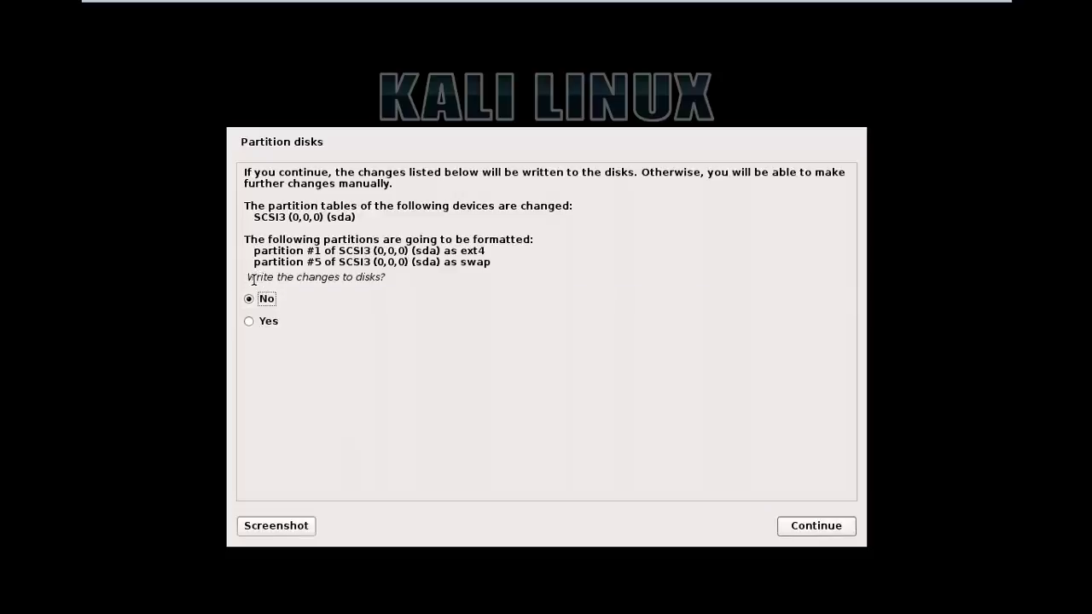
pyautogui.click(250, 321)
pyautogui.click(806, 526)
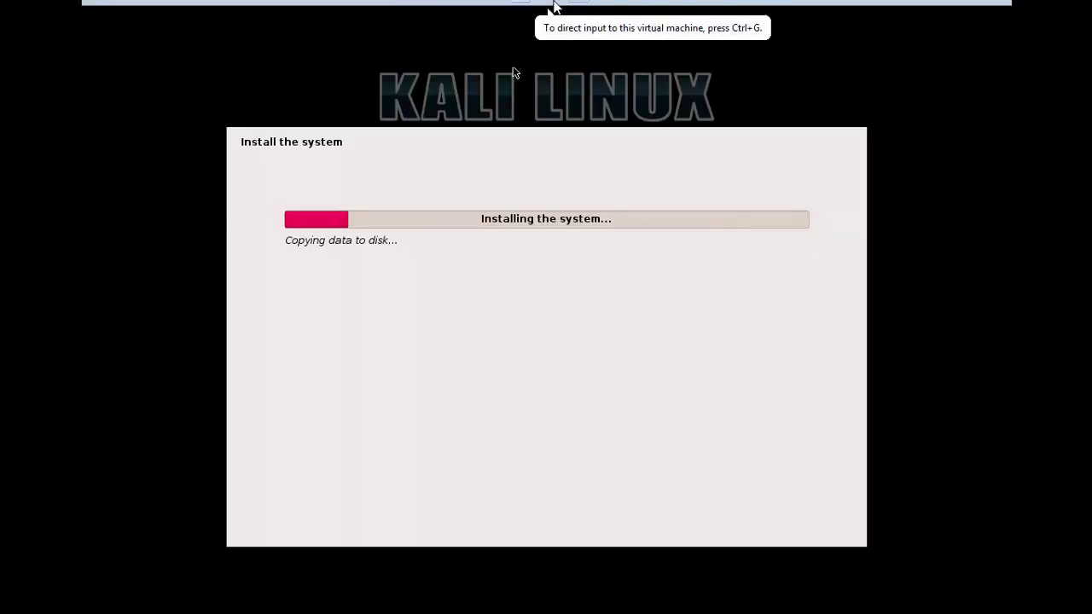
pyautogui.click(519, 34)
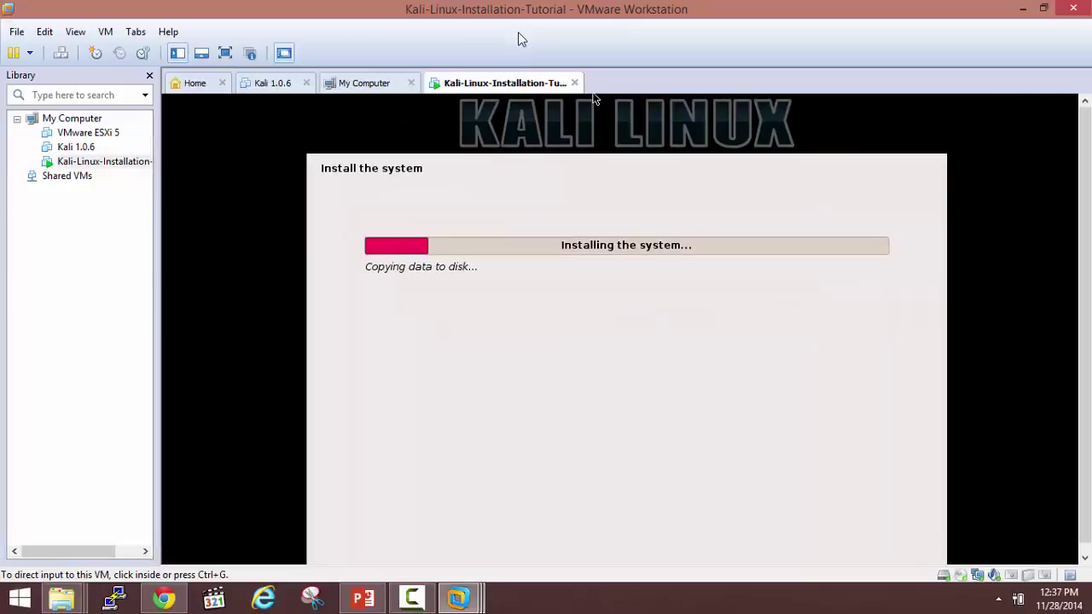
pyautogui.click(594, 599)
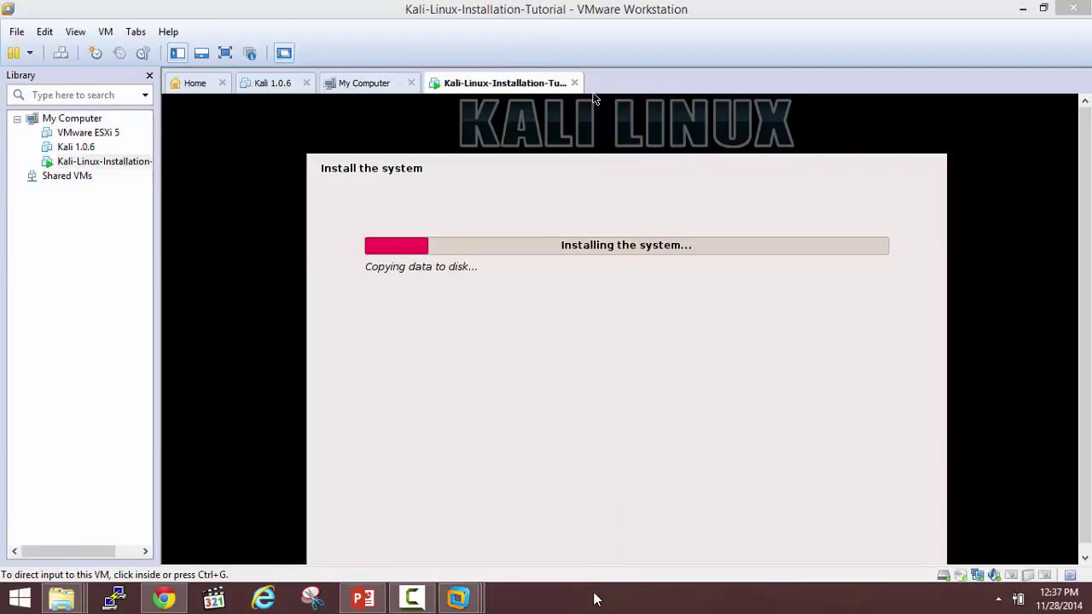
pyautogui.click(412, 599)
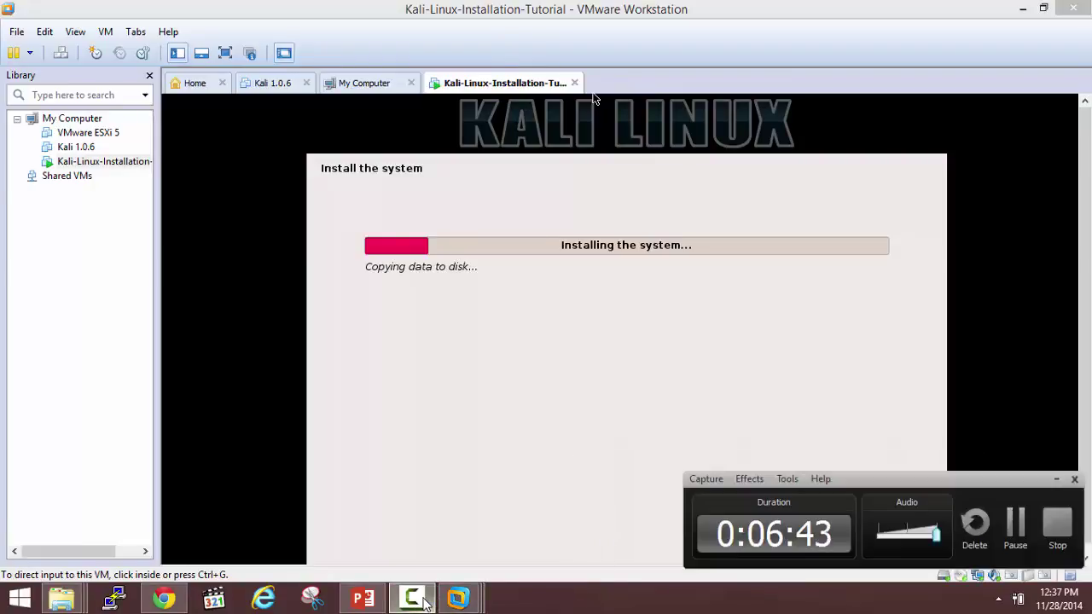
pyautogui.click(1010, 529)
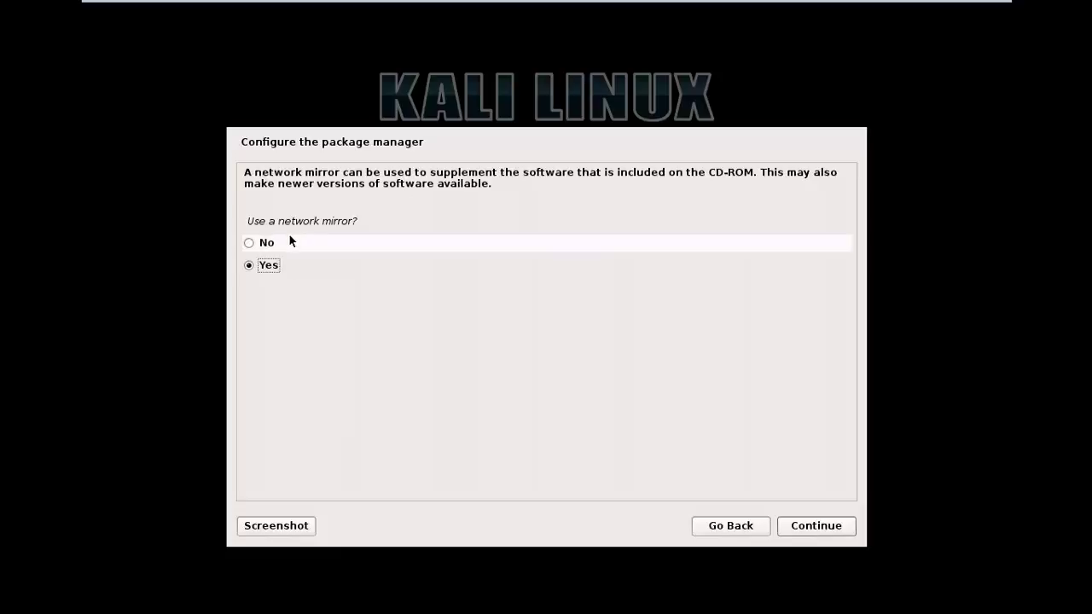
# Configure the package manager to use no network mirror.
pyautogui.click(260, 244)
pyautogui.click(827, 527)
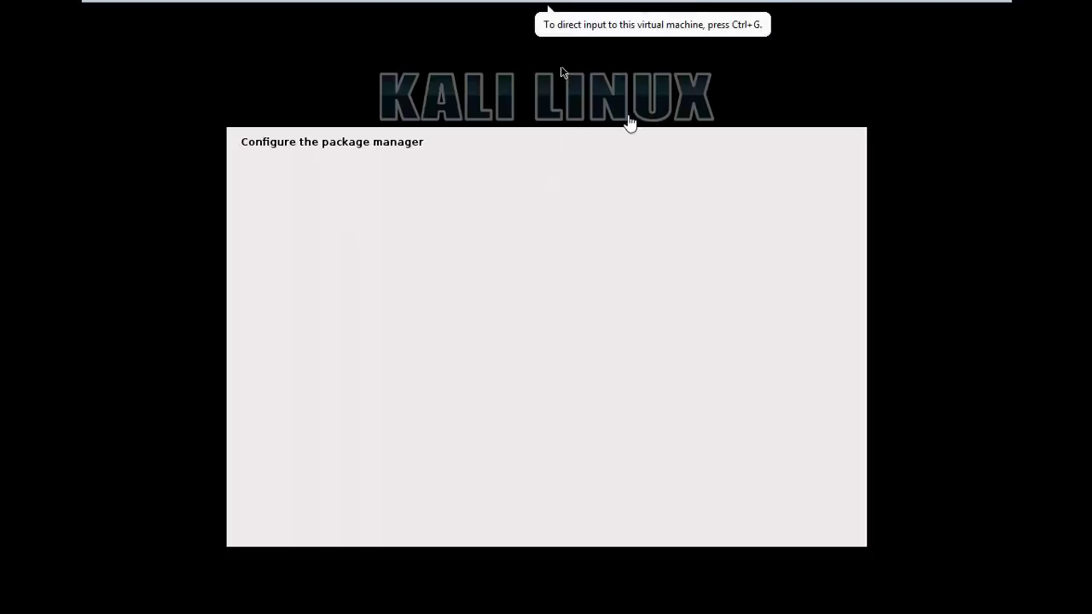
pyautogui.moveTo(493, 6)
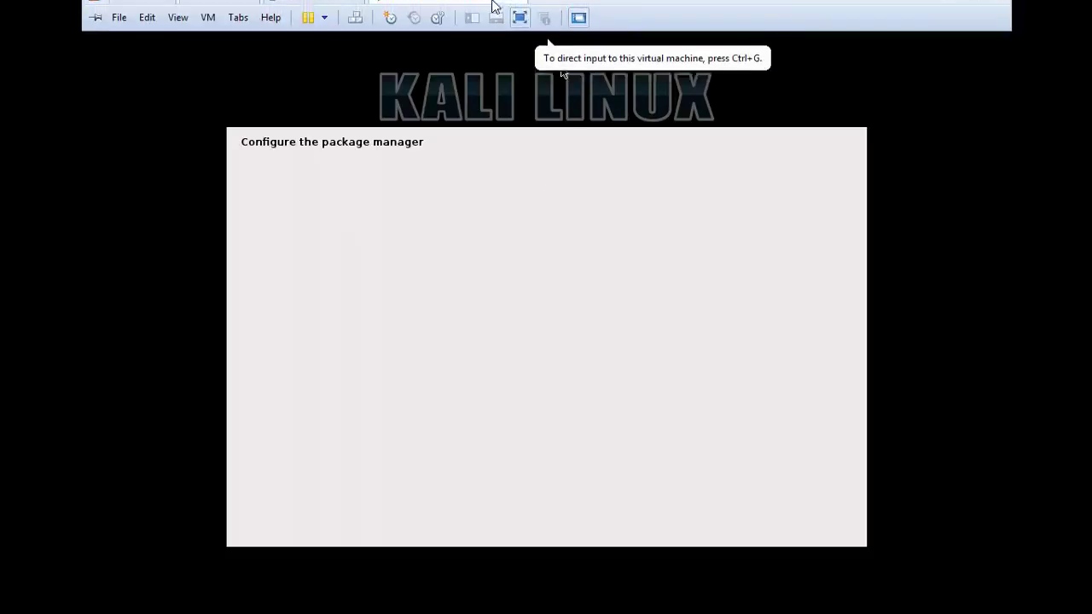
pyautogui.click(519, 35)
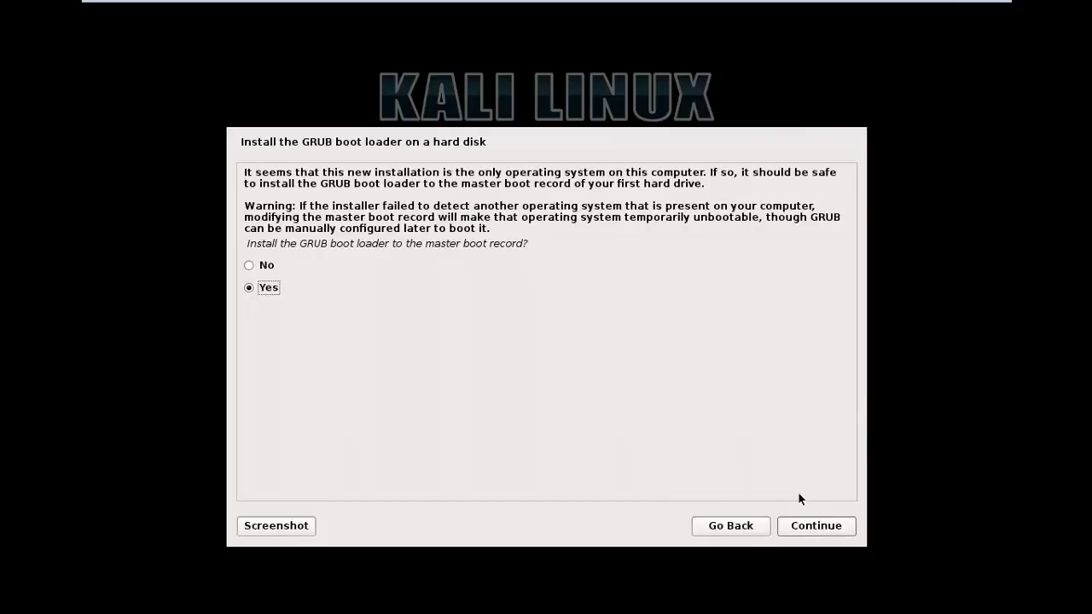
# Install the GRUB boot loader to the master boot record and finish the installation by rebooting.
pyautogui.click(805, 527)
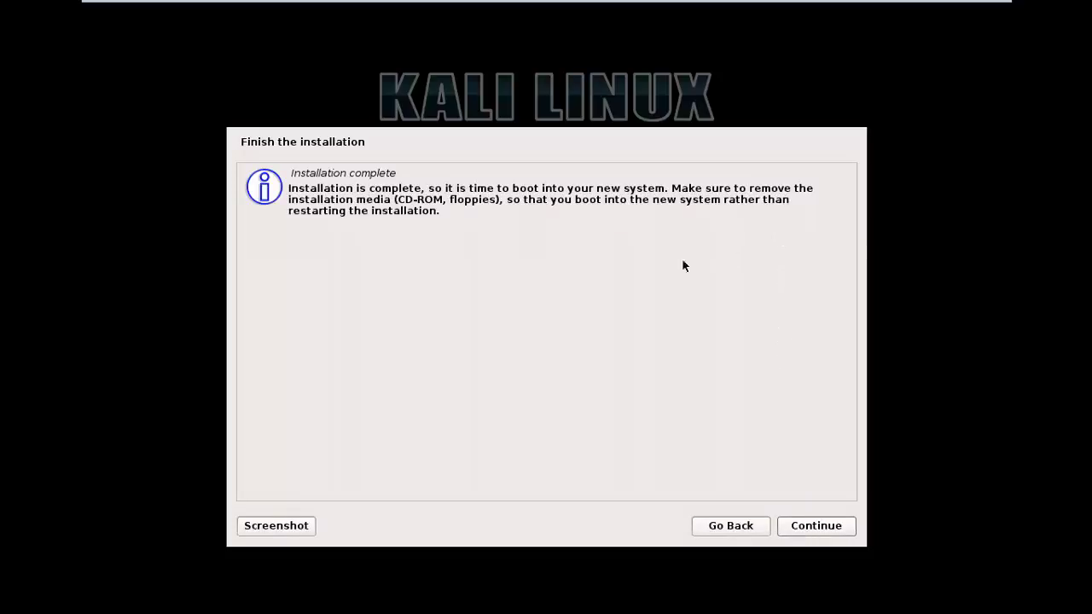
pyautogui.click(805, 528)
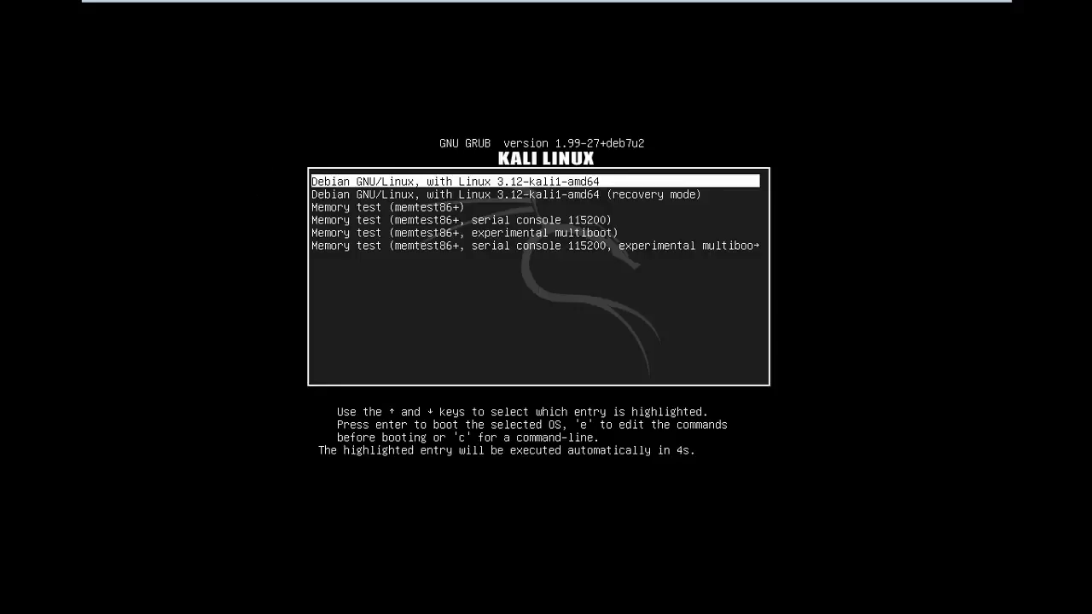
# Boot the installed system with the Linux 3.12-kali1-amd64 recovery mode entry.
pyautogui.press('Down')
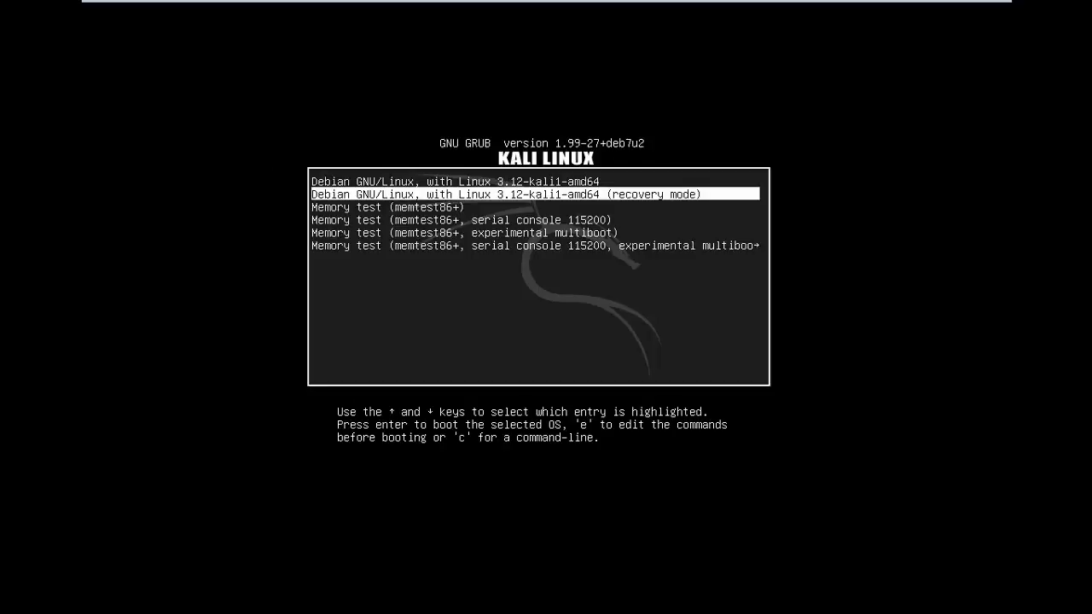
pyautogui.press('Return')
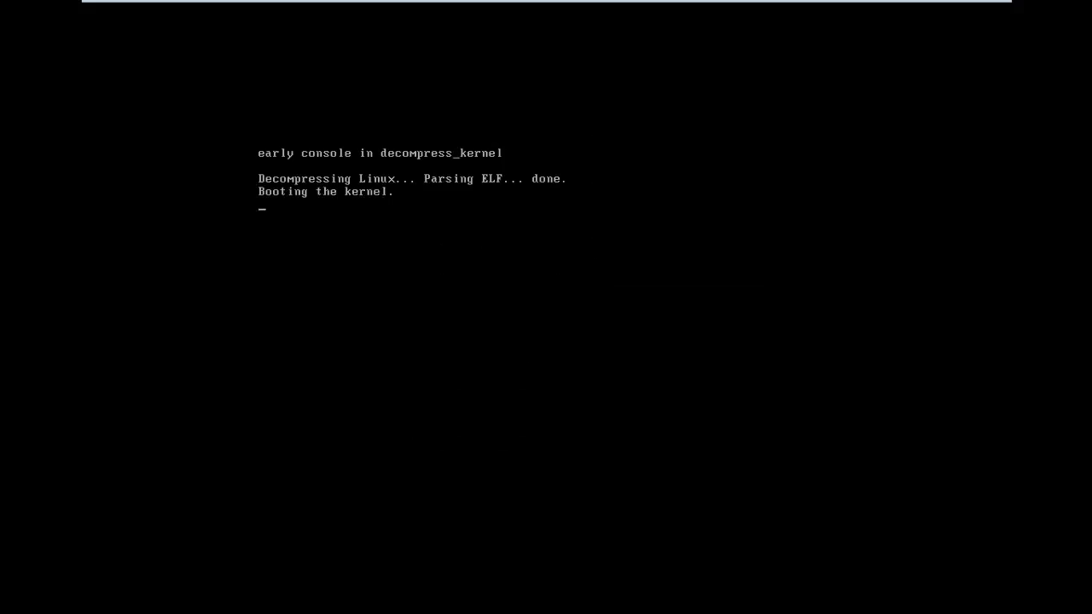